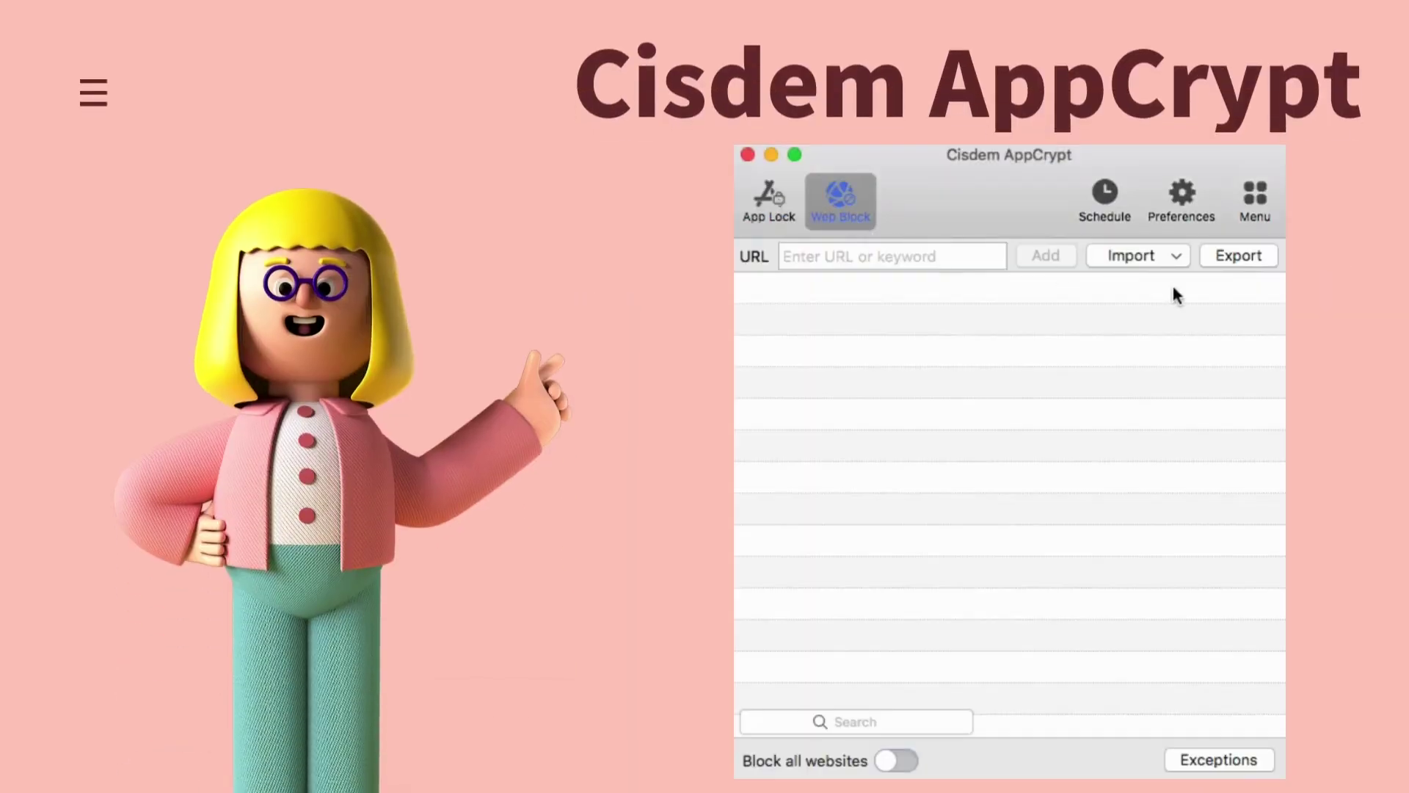
Import the Porn Sites category into the Web Block list from the Import menu.
{"action": "left_click", "coordinate": [1159, 262]}
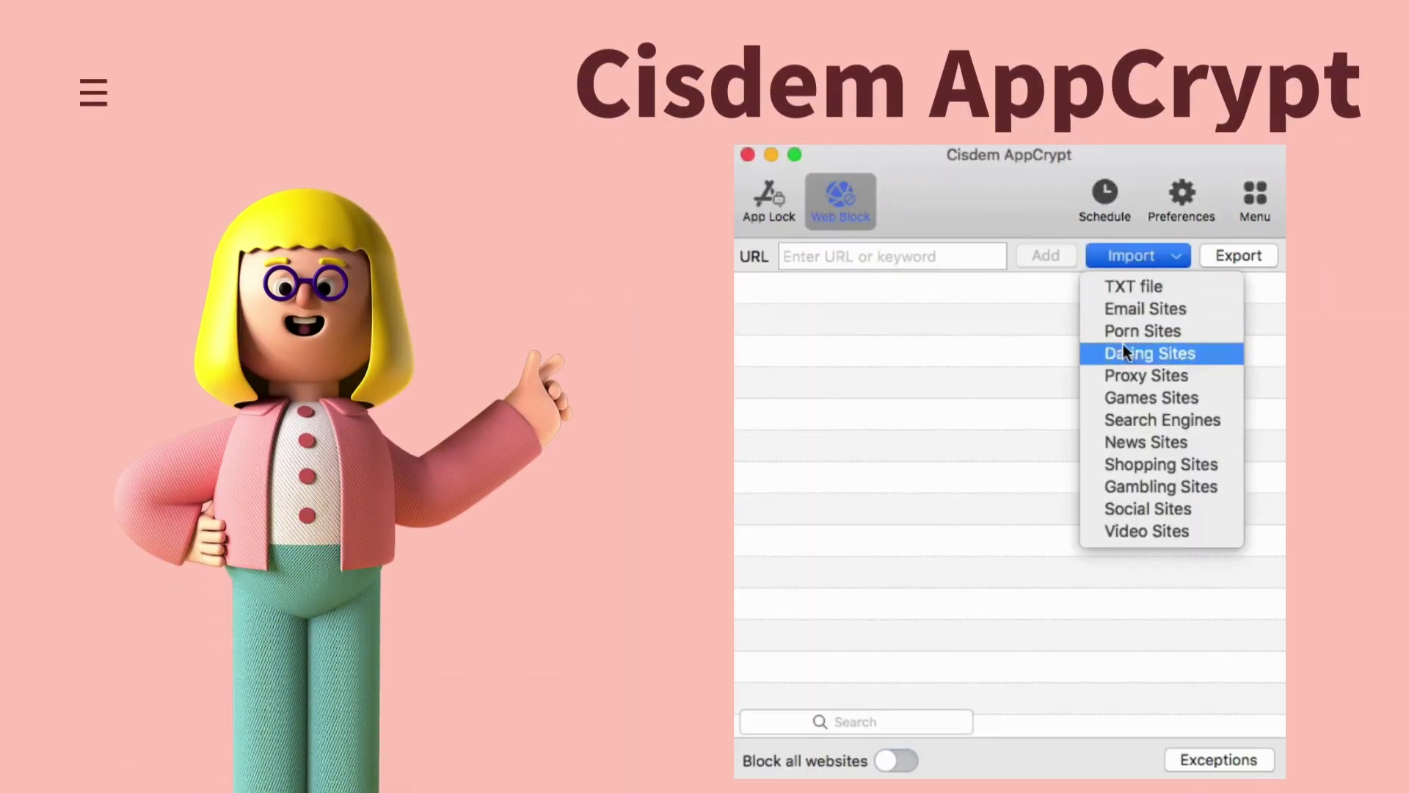
{"action": "left_click", "coordinate": [1160, 336]}
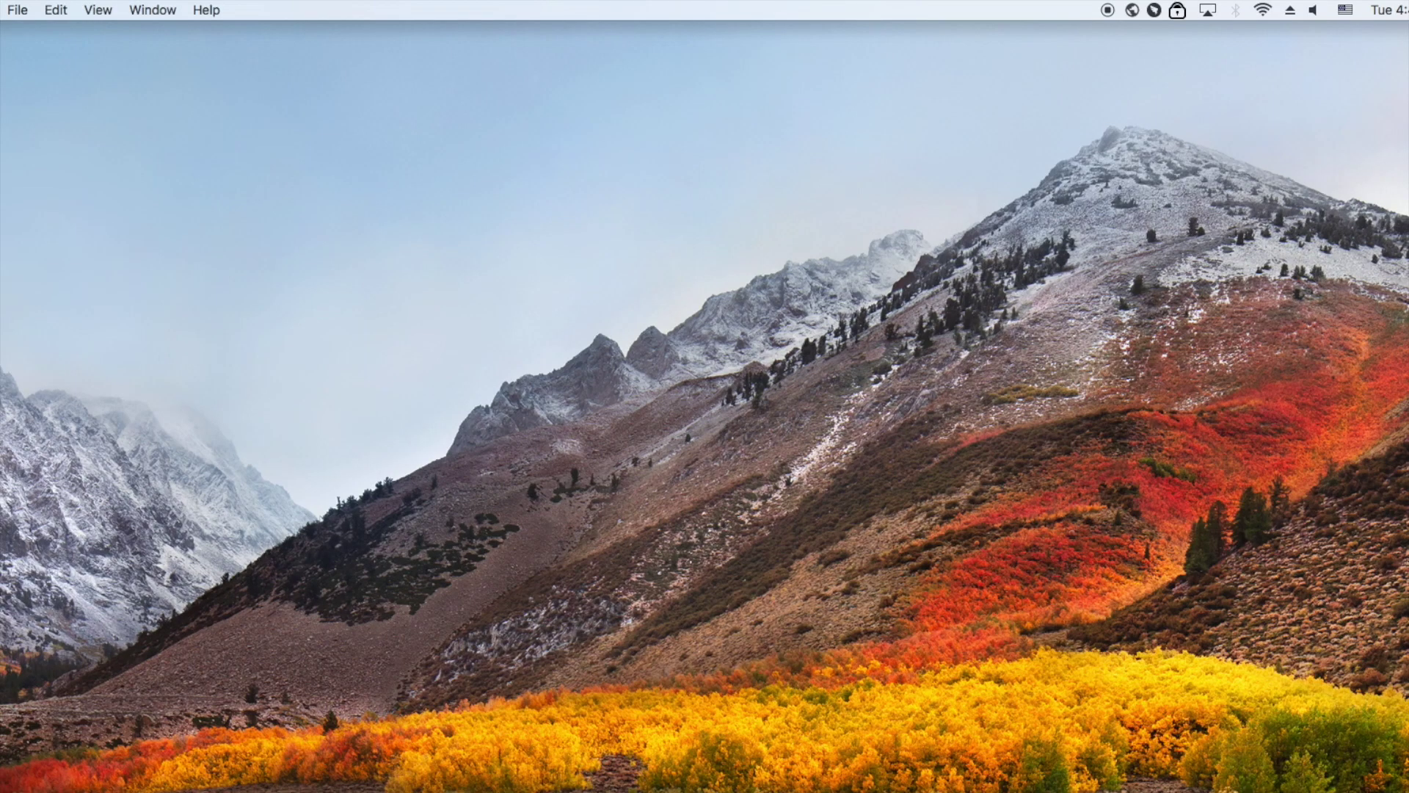
{"action": "key", "text": "super+Tab"}
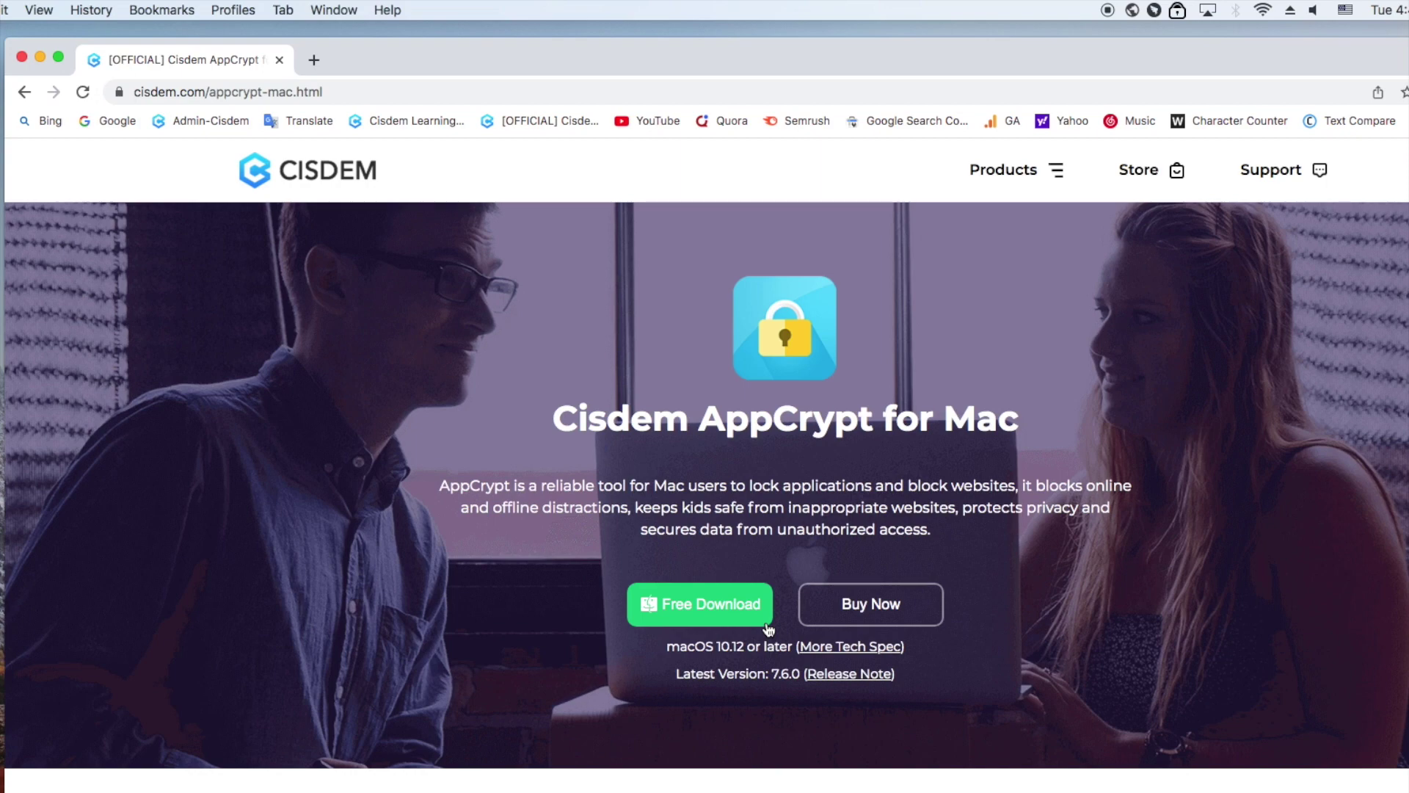
{"action": "key", "text": "super+m"}
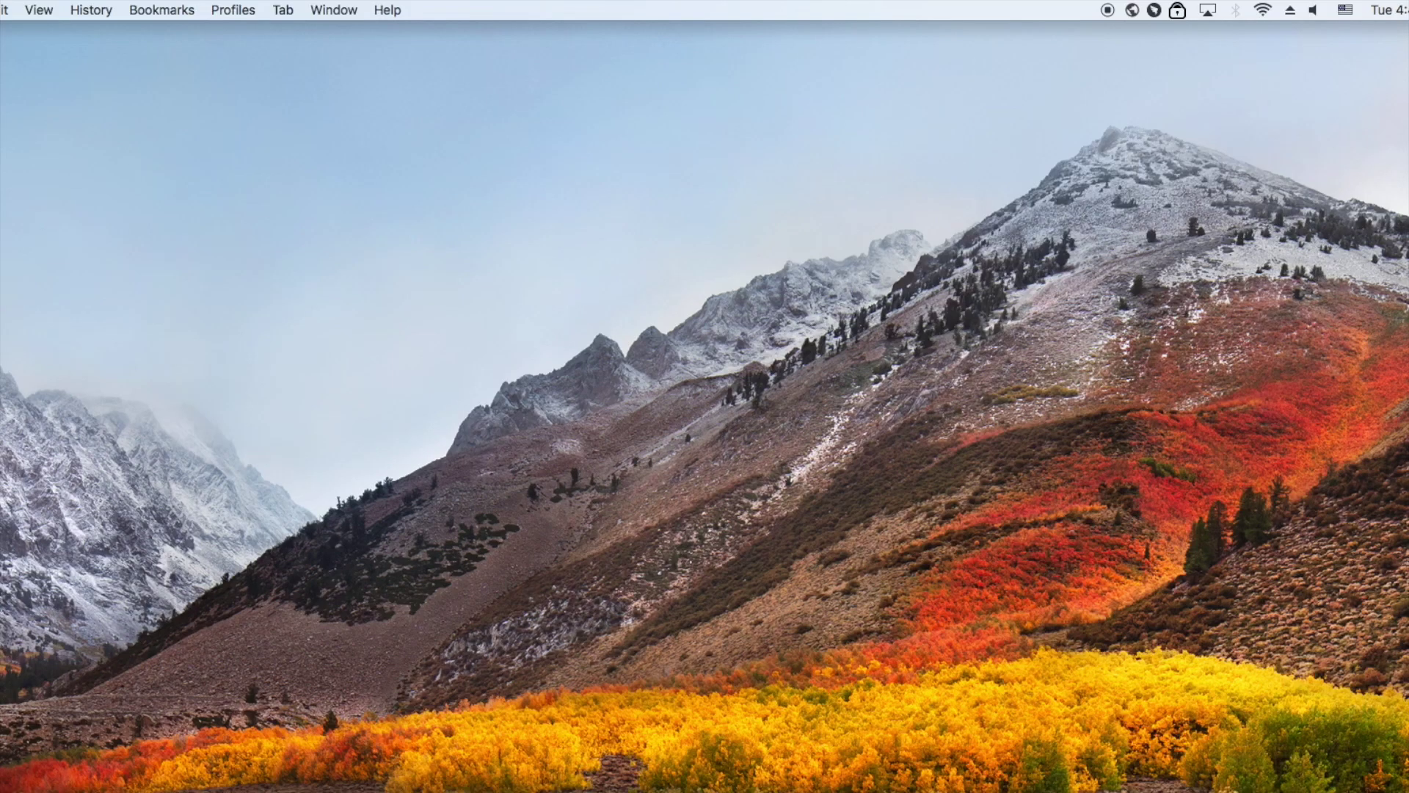
Open AppCrypt's main window from the menu-bar icon and unlock it with the password.
{"action": "left_click", "coordinate": [1177, 10]}
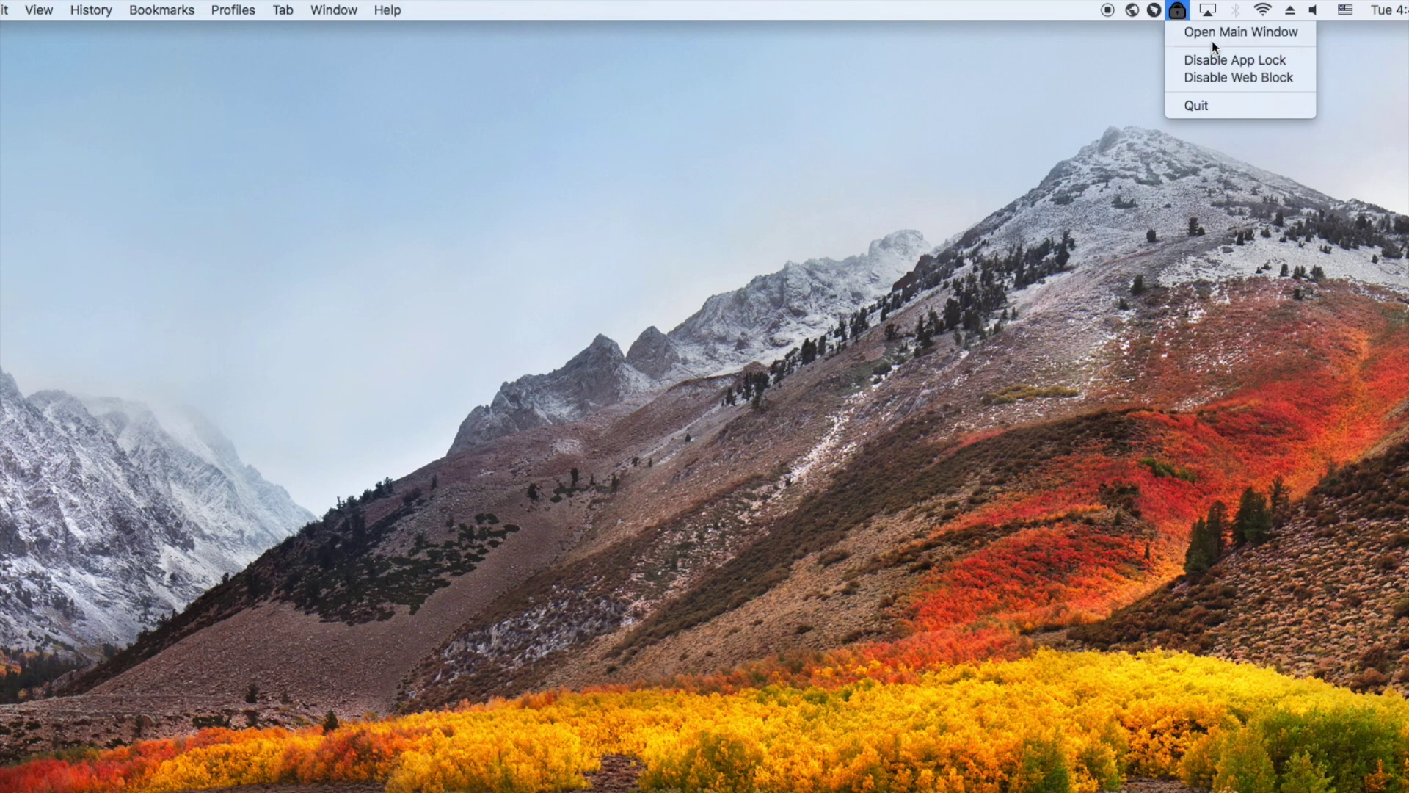
{"action": "left_click", "coordinate": [1238, 32]}
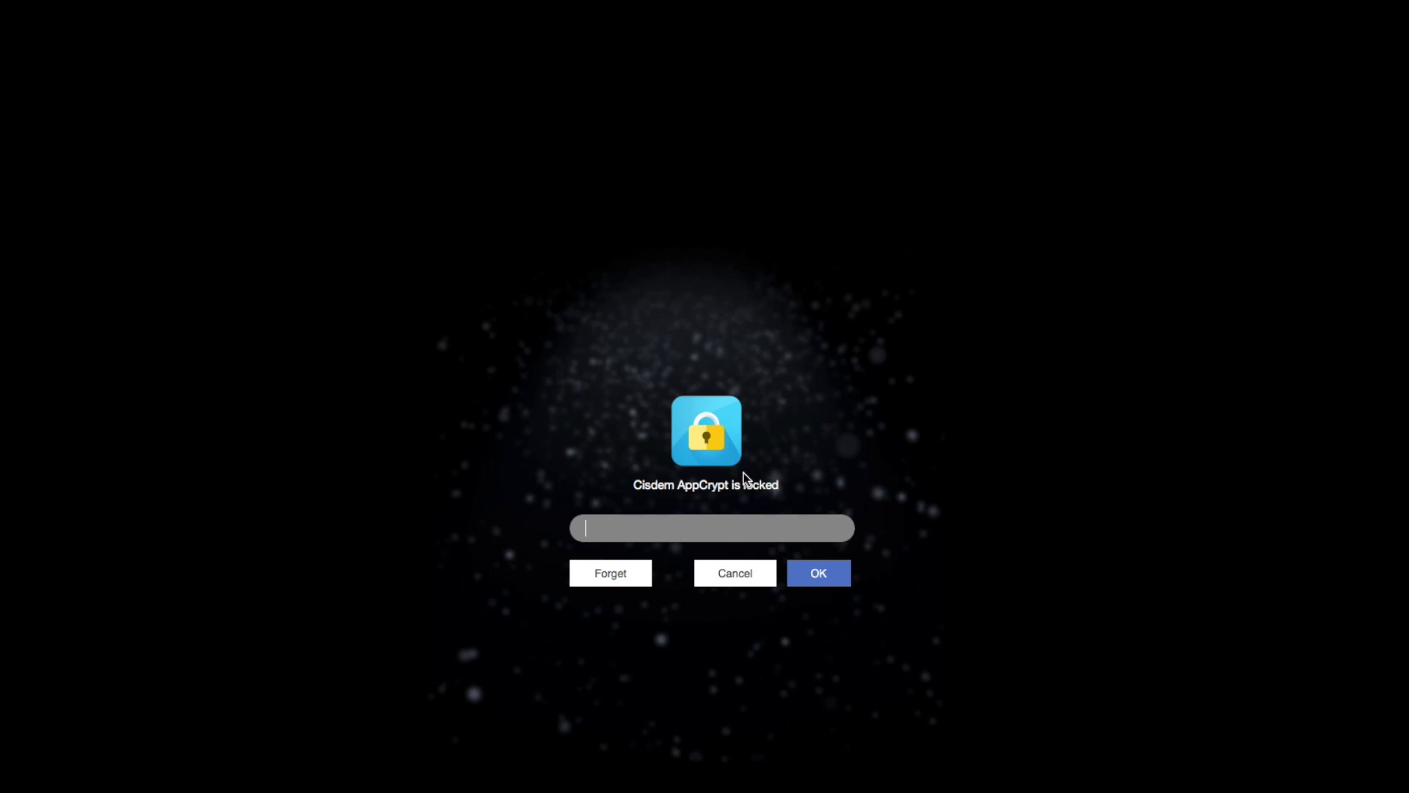
{"action": "type", "text": "a"}
{"action": "left_click", "coordinate": [830, 578]}
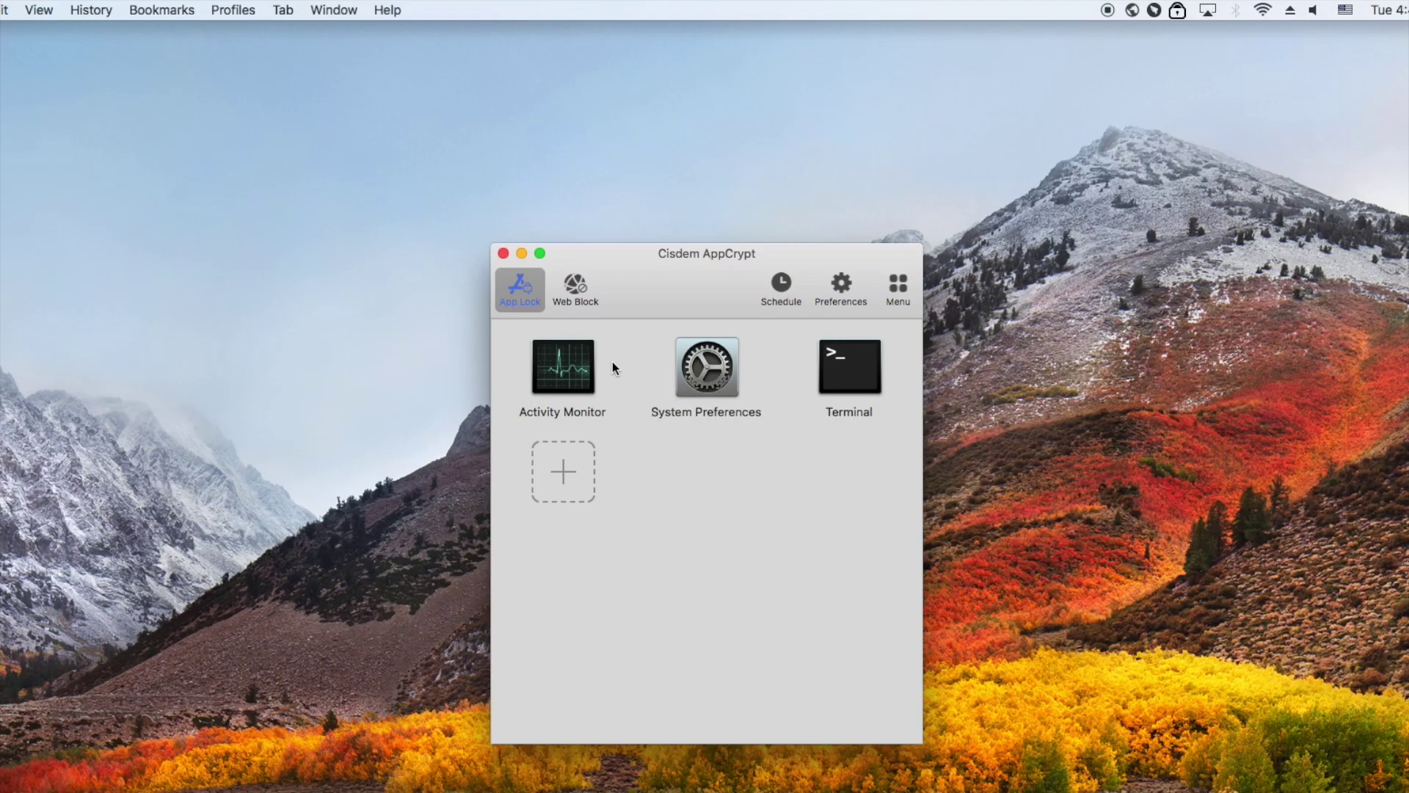
Switch to Web Block and import the Porn Sites category.
{"action": "left_click", "coordinate": [568, 294]}
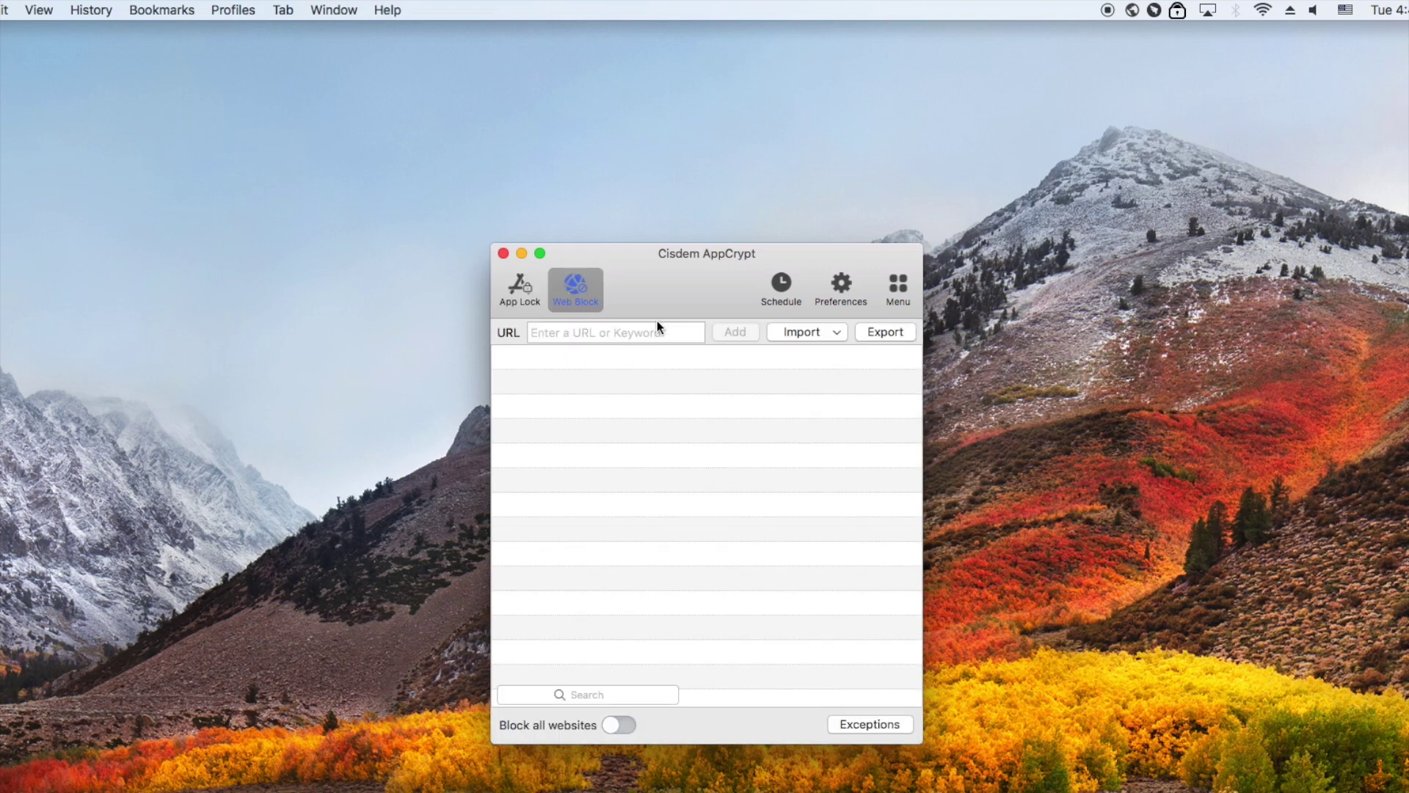
{"action": "left_click", "coordinate": [834, 337]}
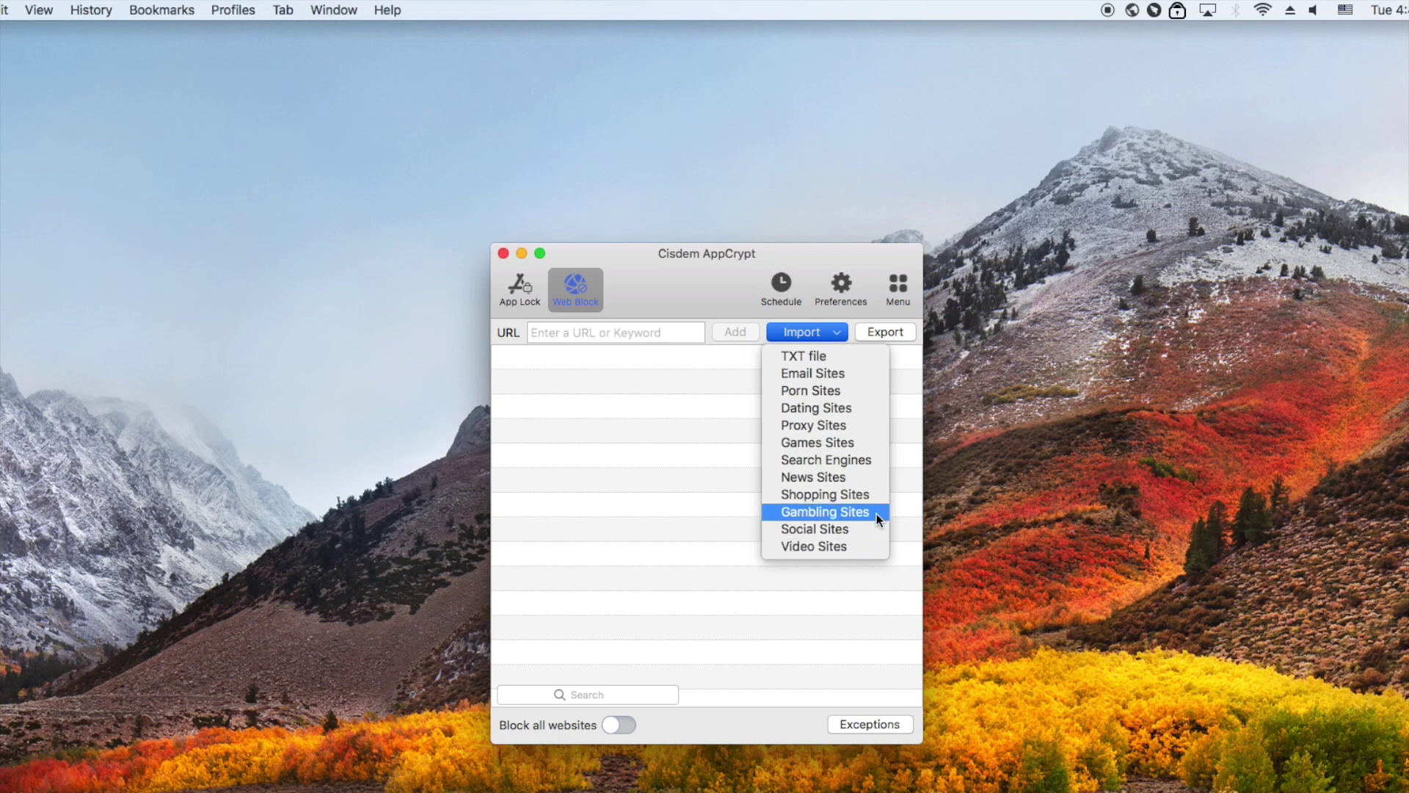
{"action": "left_click", "coordinate": [843, 390]}
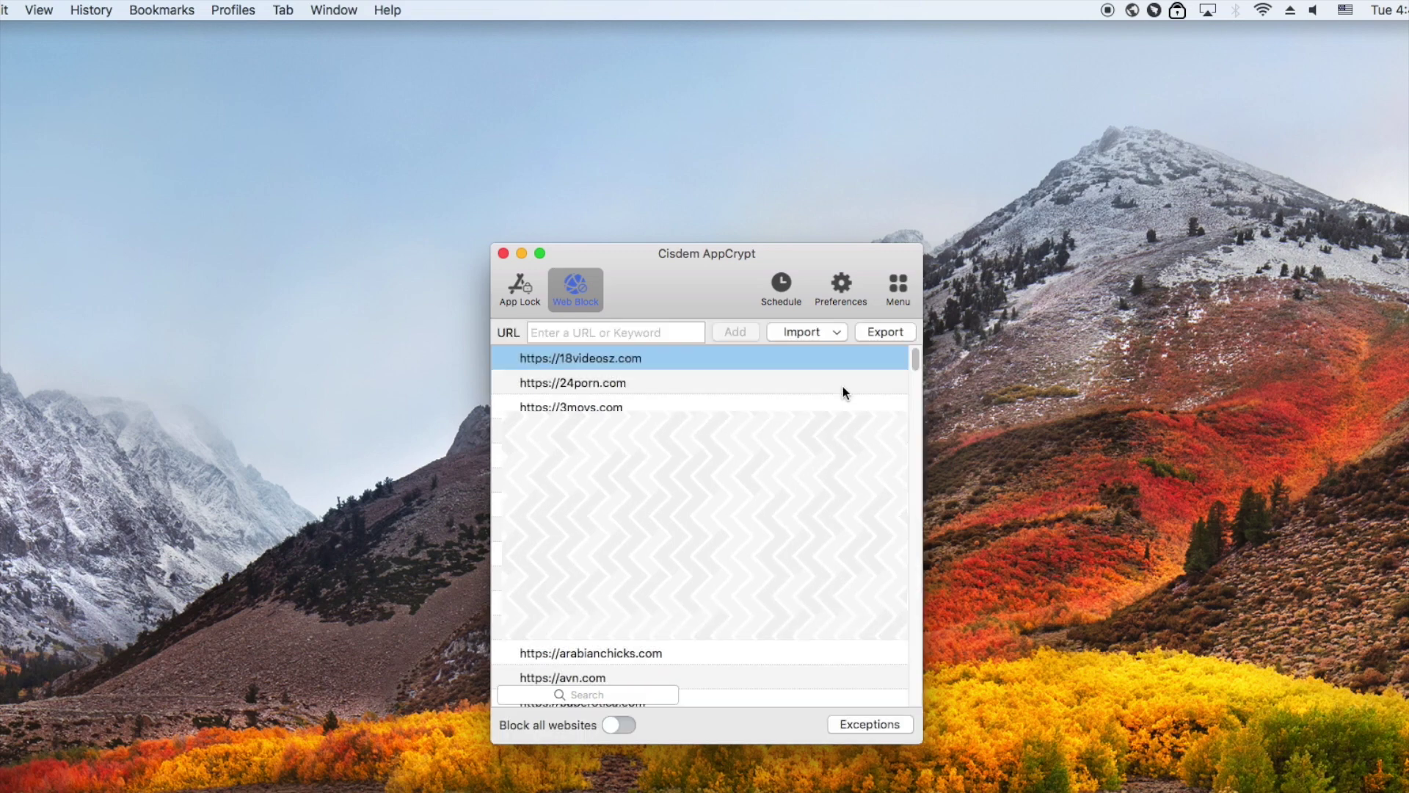
Import the Games Sites category and select the games.latimes.com row.
{"action": "left_click", "coordinate": [820, 330]}
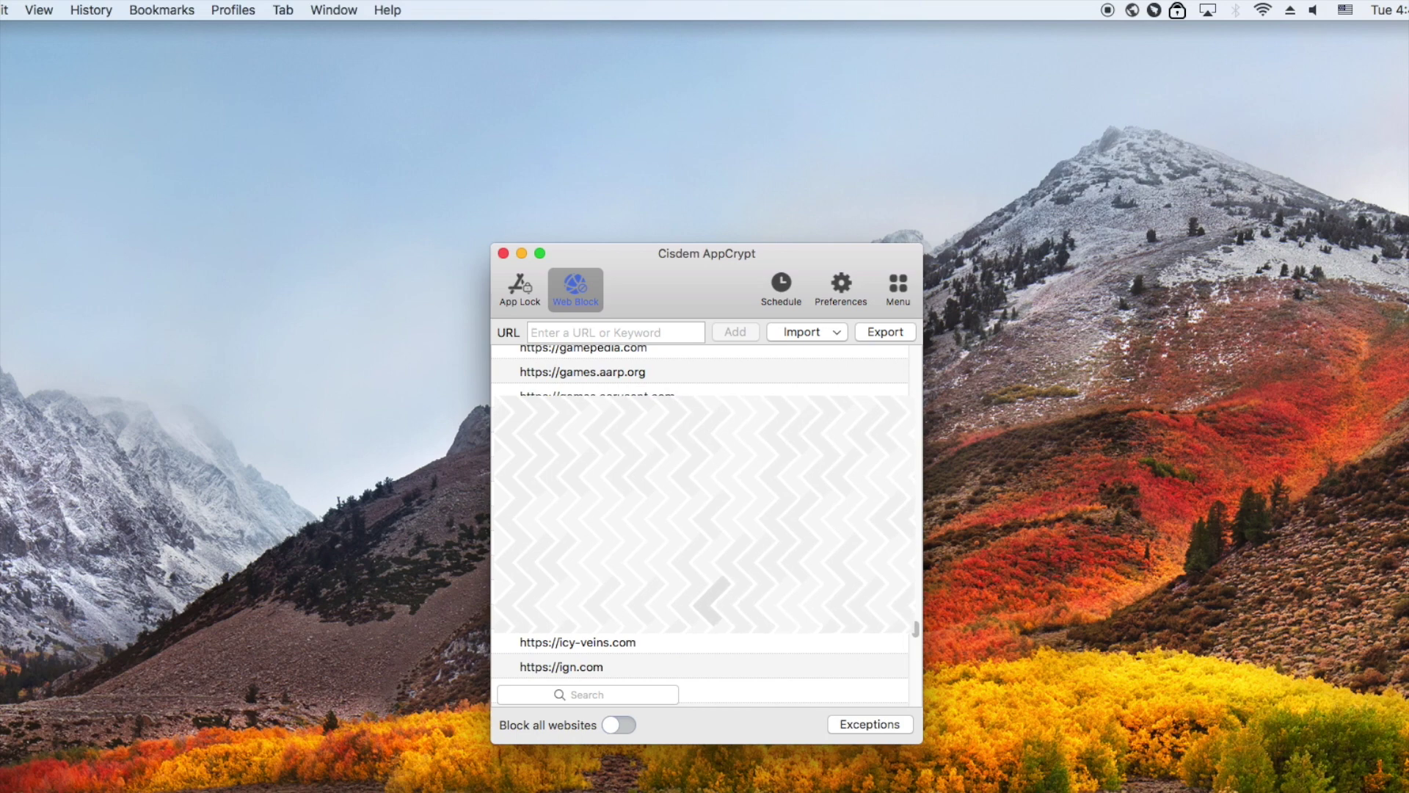
{"action": "left_click", "coordinate": [620, 421]}
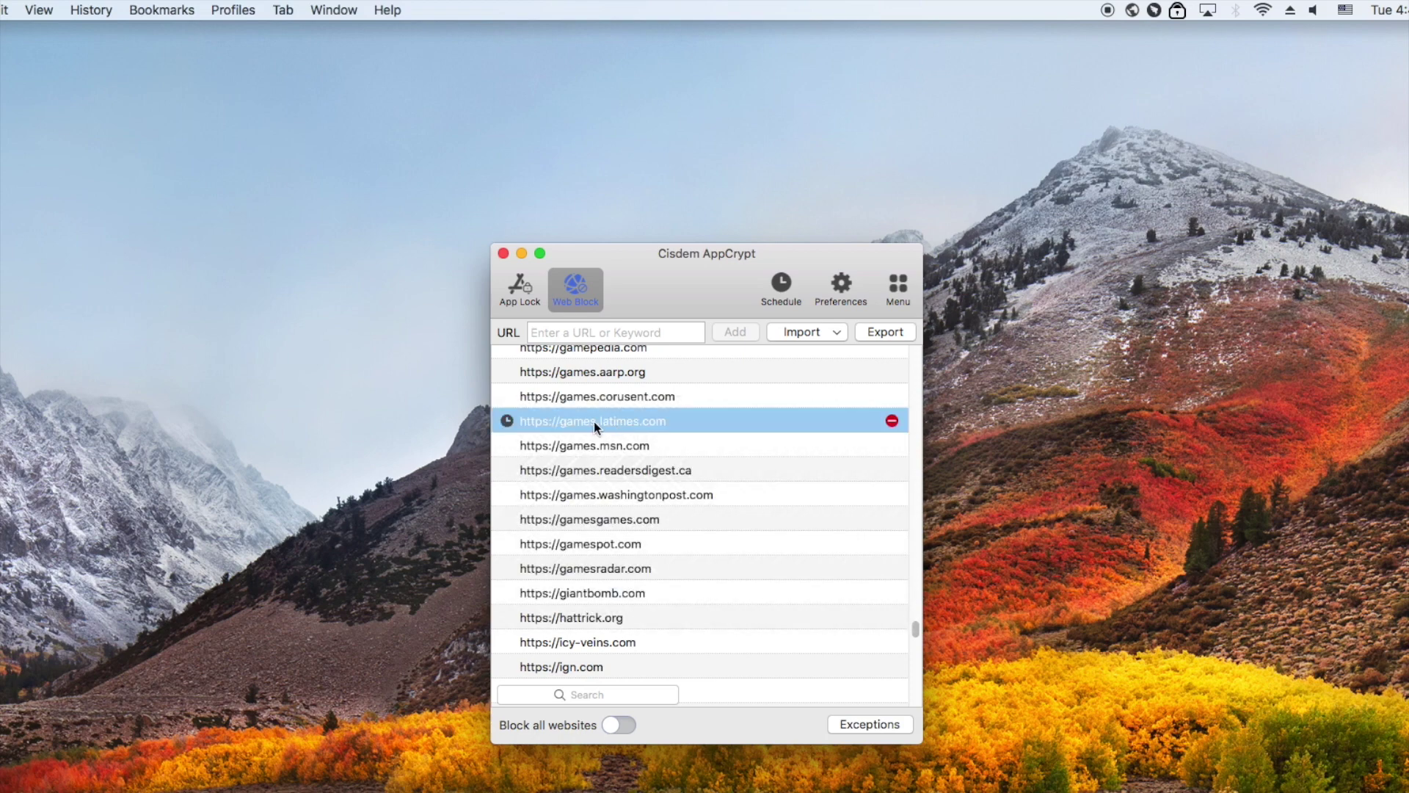
Turn on a custom schedule for games.latimes.com starting at 8:00 AM.
{"action": "left_click", "coordinate": [505, 421]}
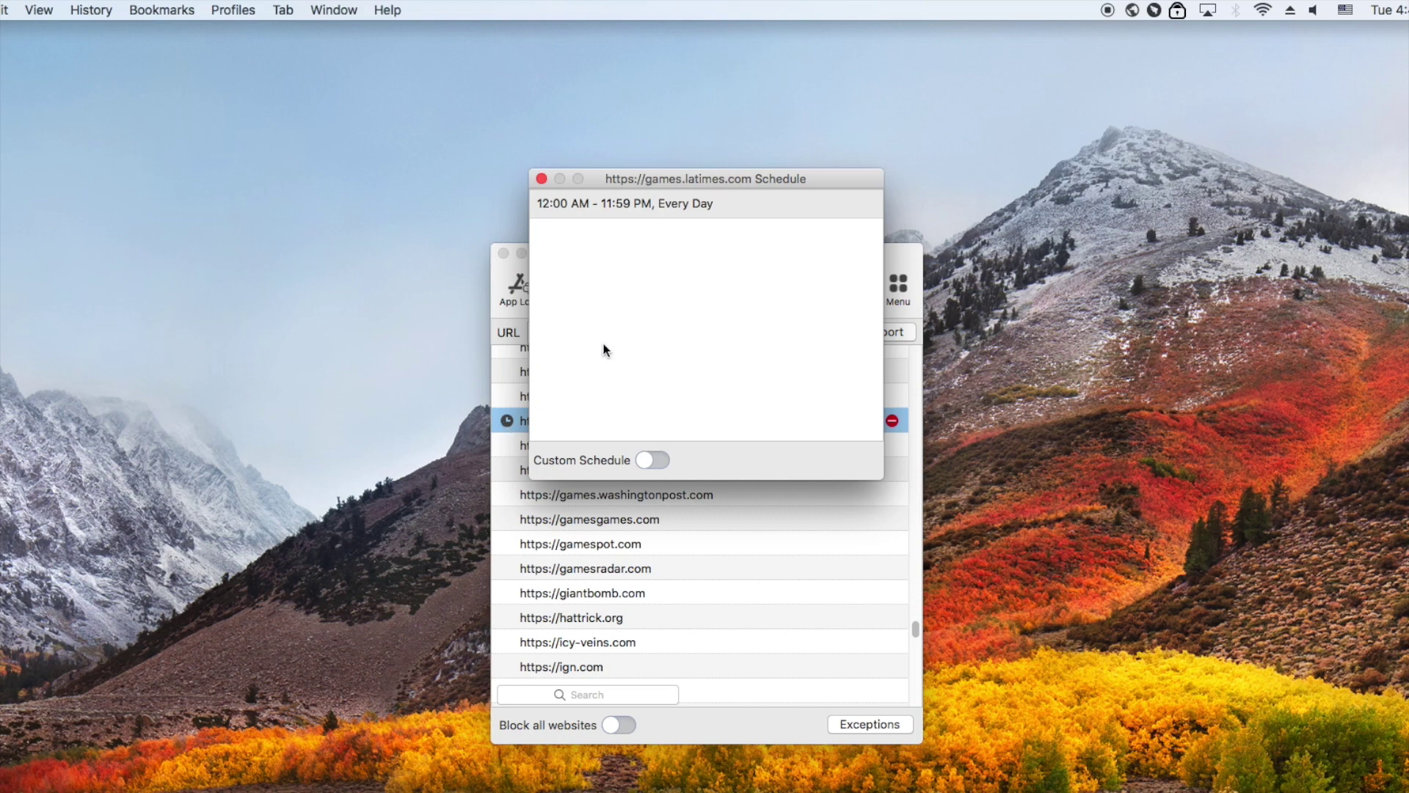
{"action": "left_click", "coordinate": [652, 460]}
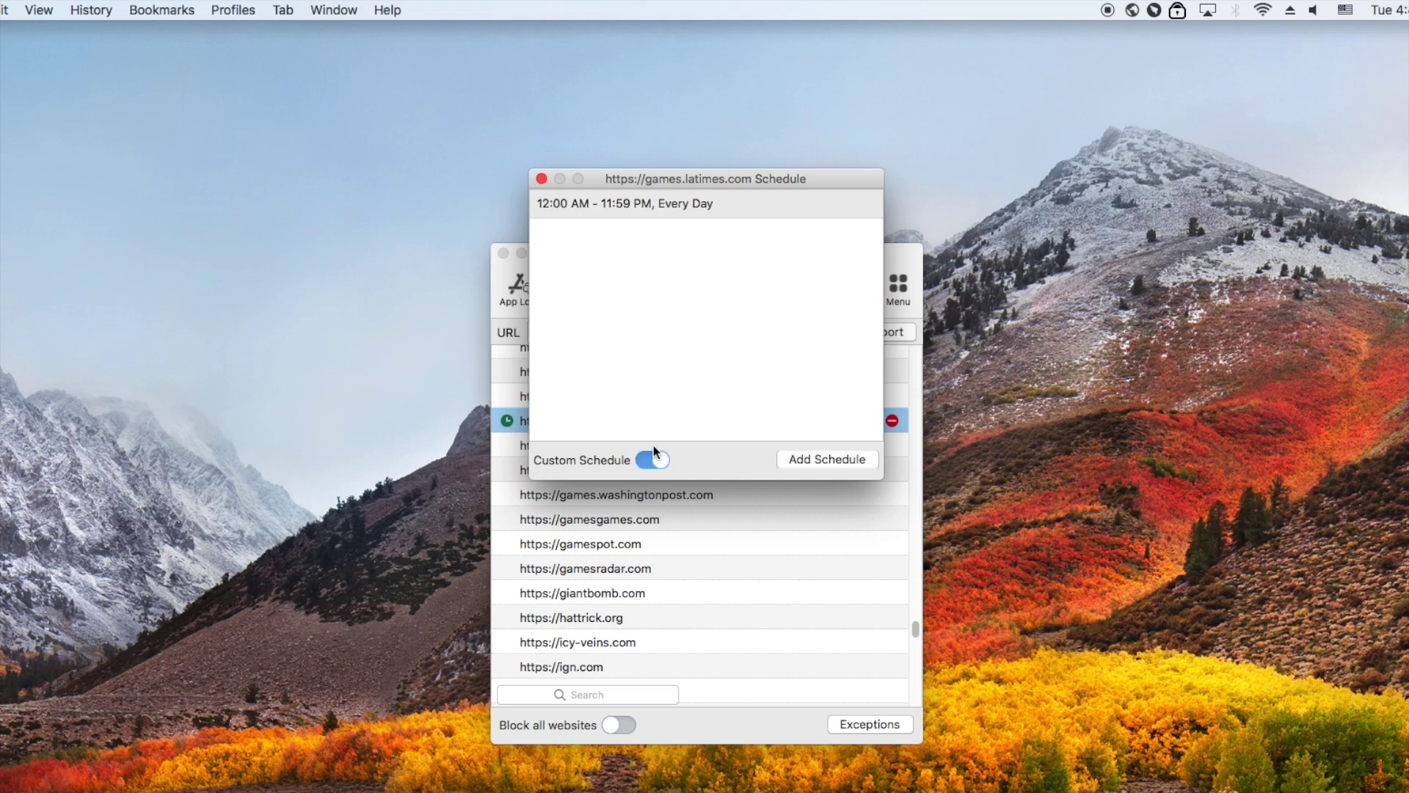
{"action": "left_click", "coordinate": [718, 206]}
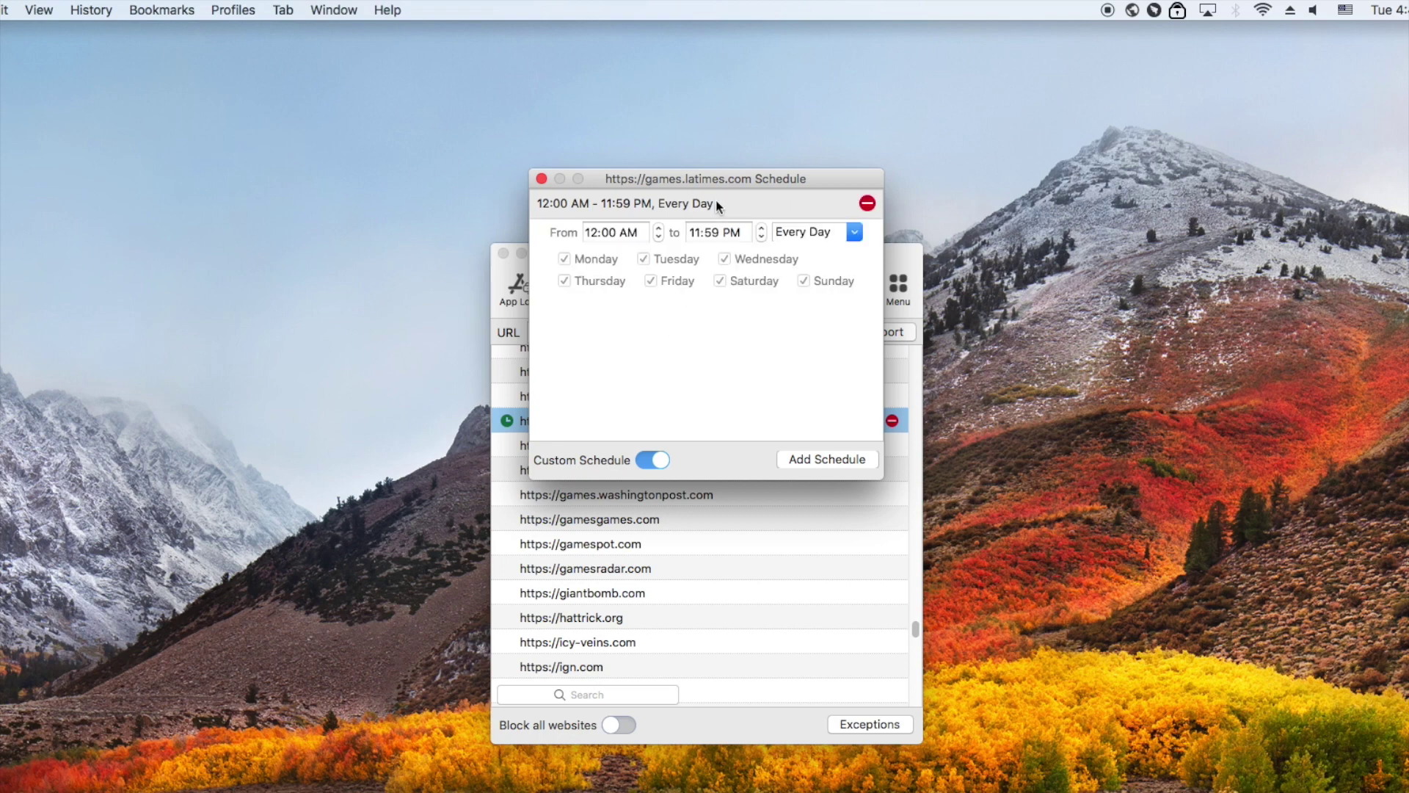
{"action": "left_click", "coordinate": [658, 232]}
{"action": "left_click", "coordinate": [658, 232]}
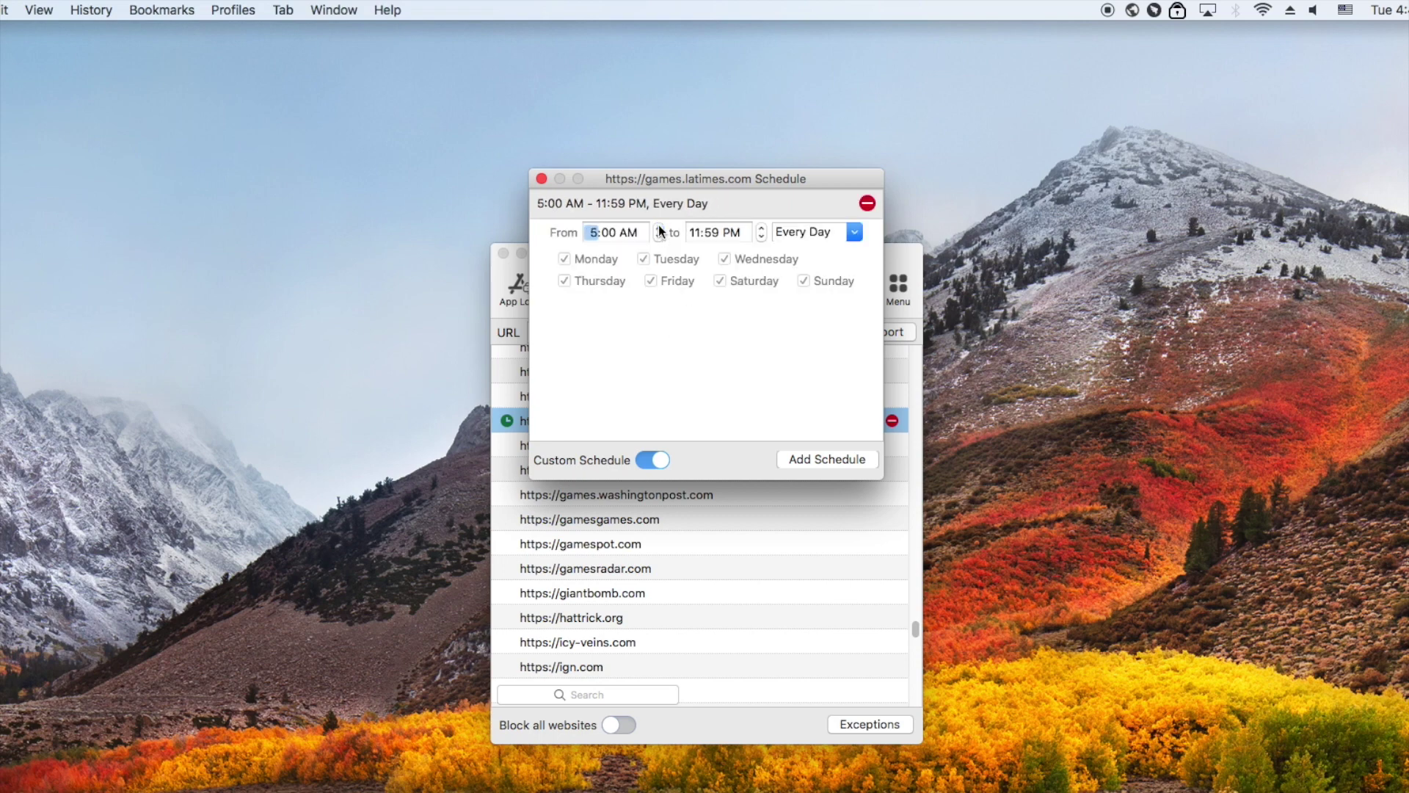
{"action": "left_click", "coordinate": [658, 232]}
{"action": "left_click", "coordinate": [659, 231]}
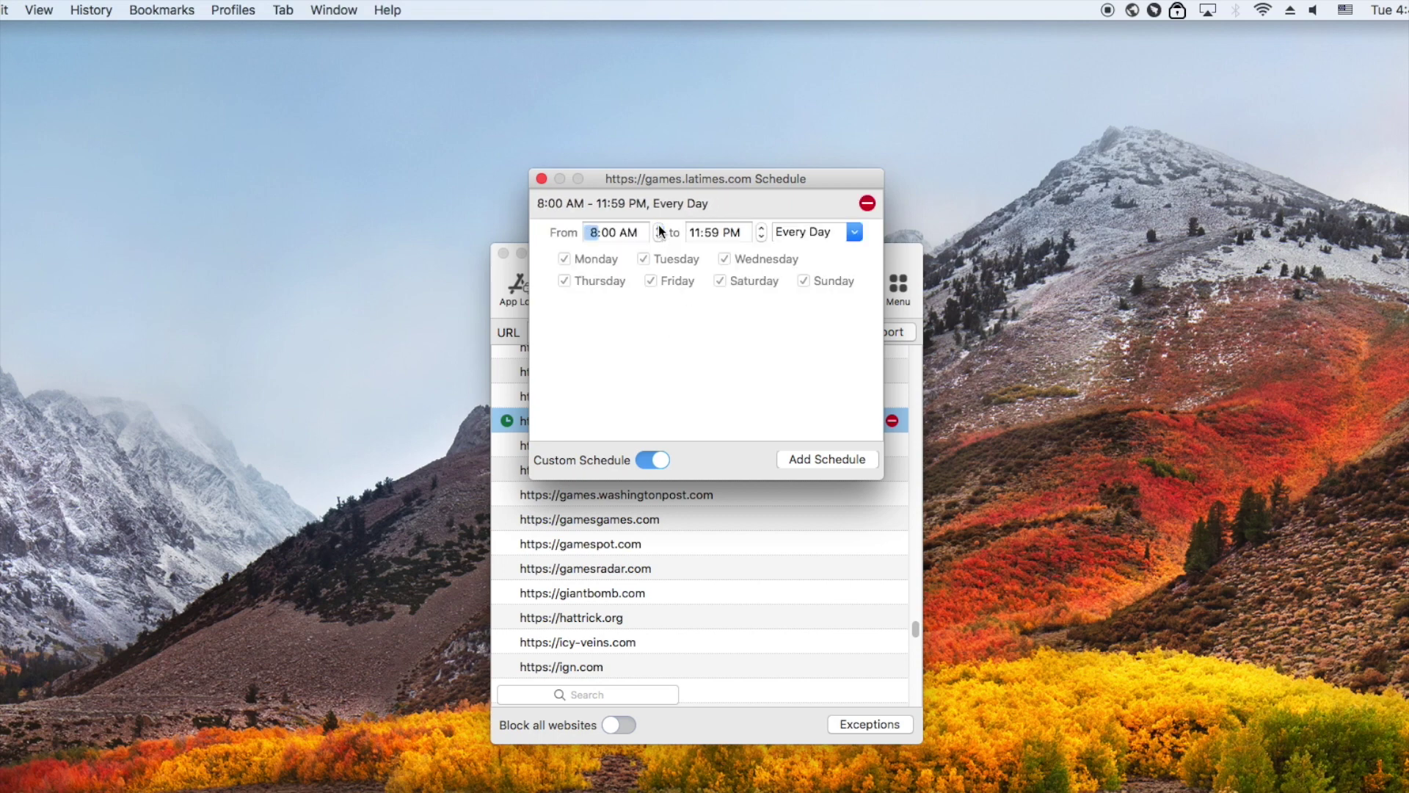
Set the schedule's end time to 6:00 PM on working days only, then close it.
{"action": "left_click", "coordinate": [762, 229]}
{"action": "key", "text": "Left"}
{"action": "left_click", "coordinate": [762, 237]}
{"action": "left_click", "coordinate": [762, 236]}
{"action": "left_click", "coordinate": [762, 237]}
{"action": "left_click", "coordinate": [762, 236]}
{"action": "left_click", "coordinate": [761, 236]}
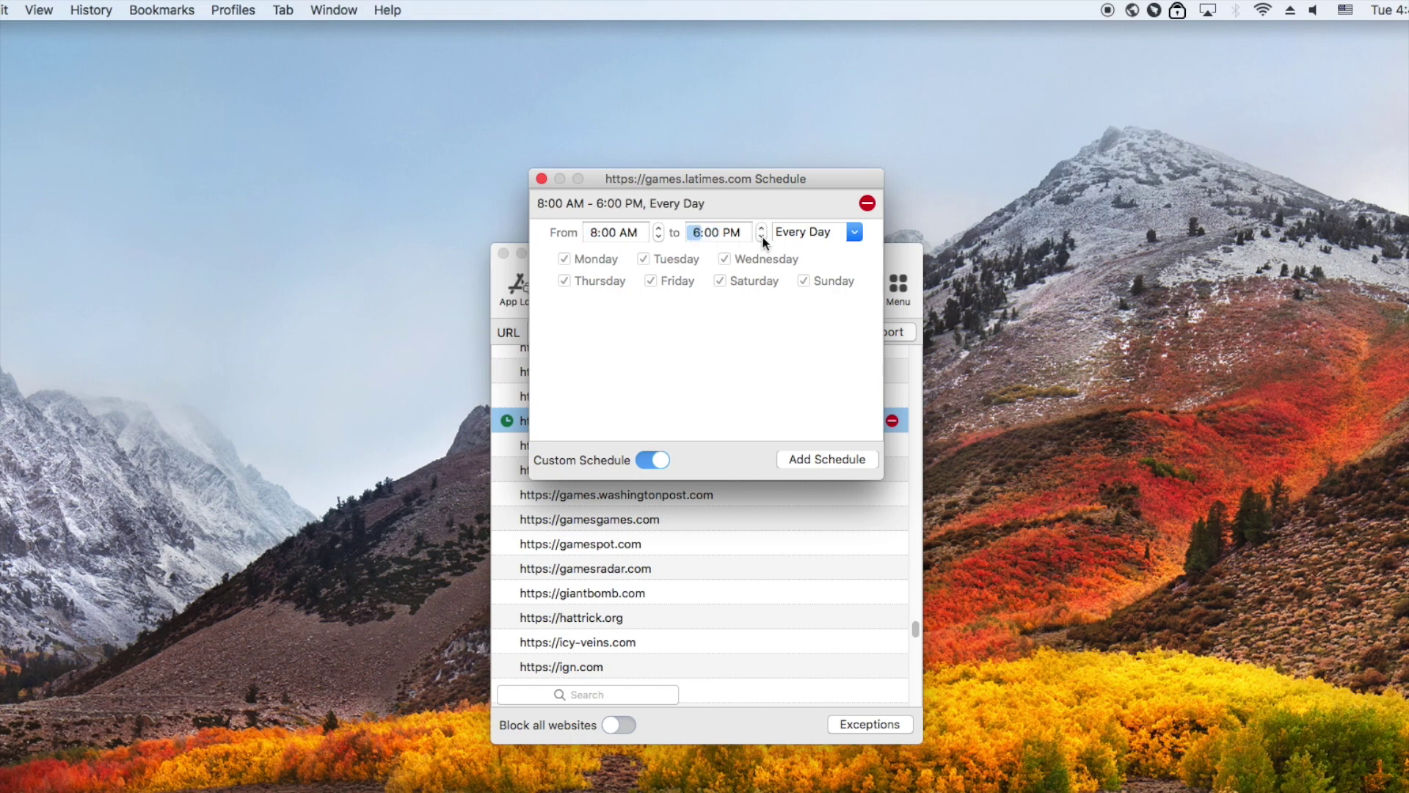
{"action": "left_click", "coordinate": [854, 233]}
{"action": "left_click", "coordinate": [836, 256]}
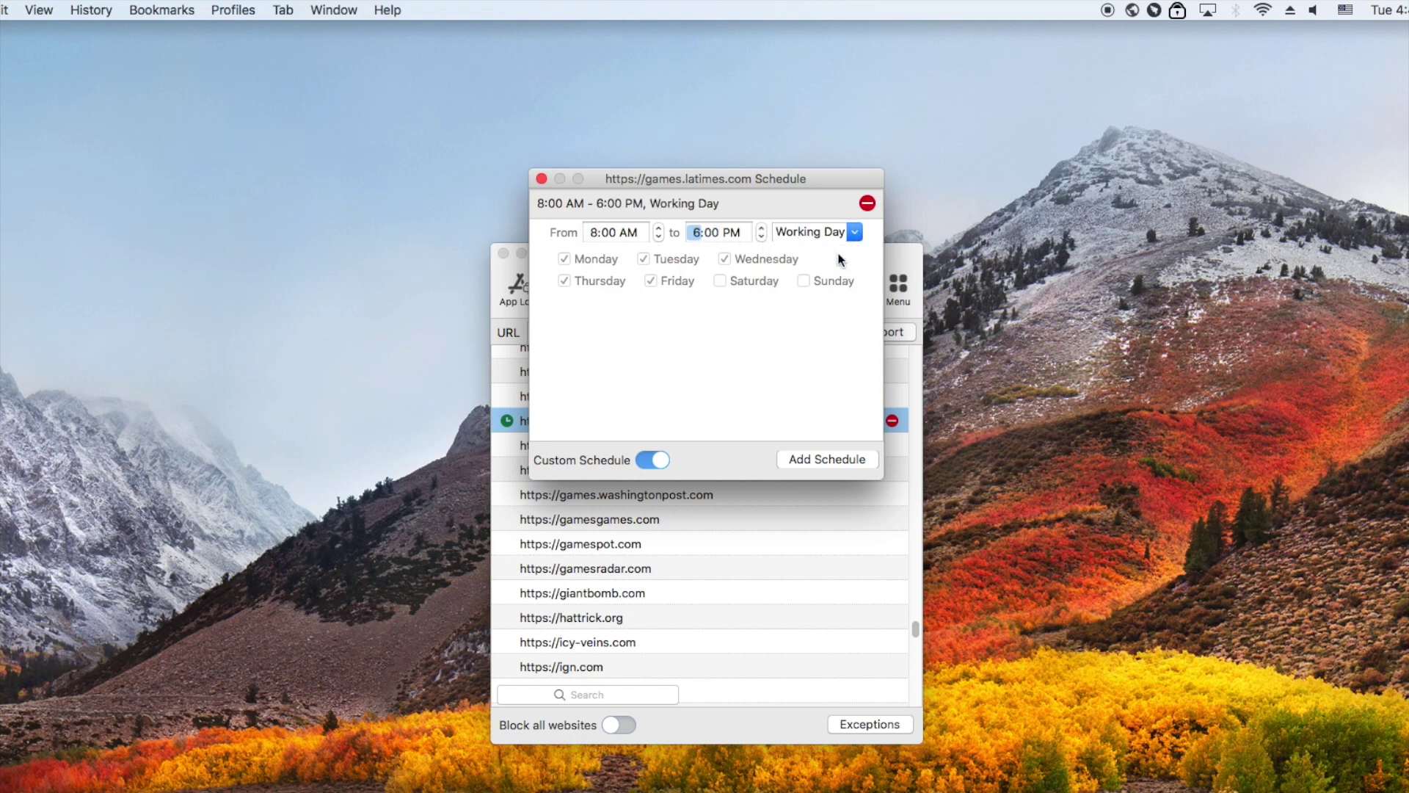
{"action": "left_click", "coordinate": [541, 179]}
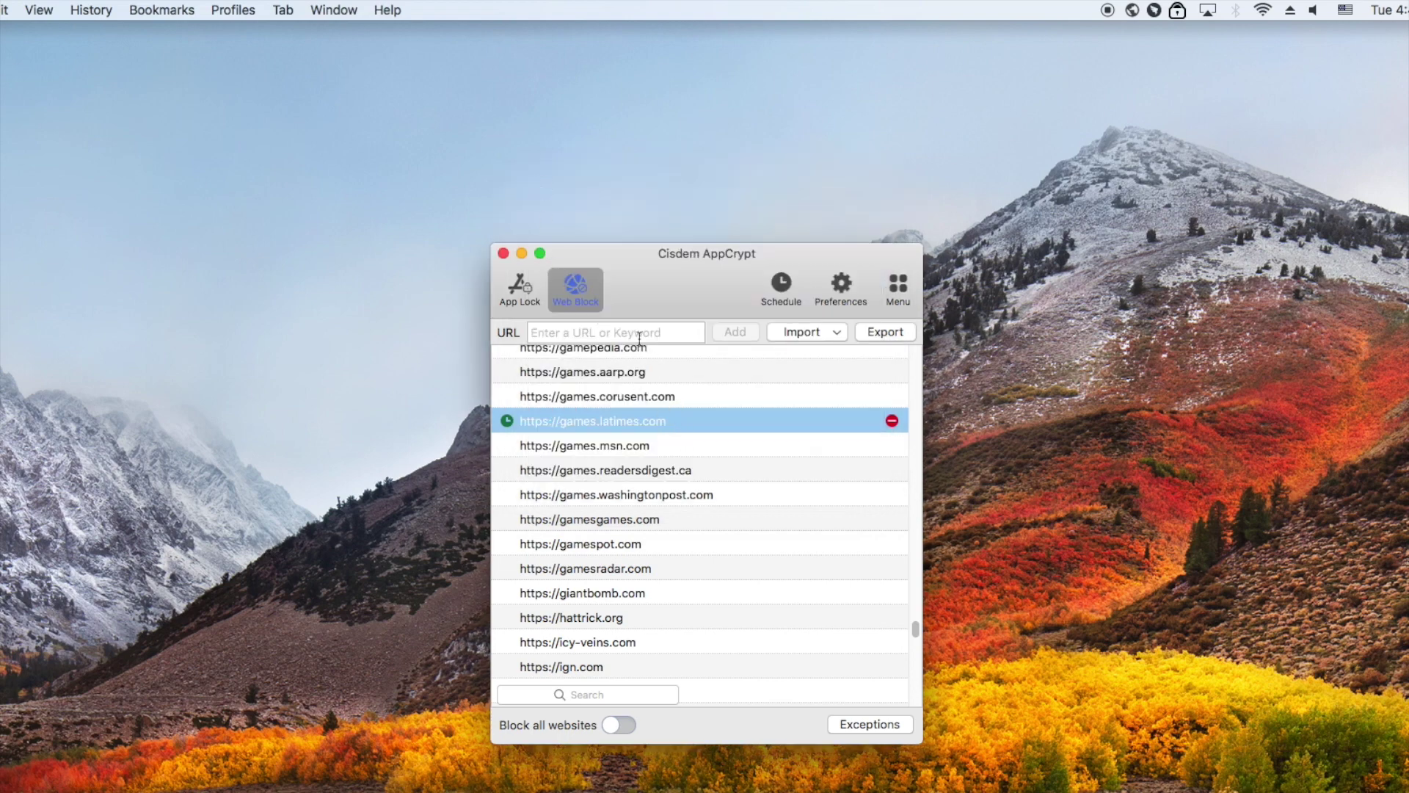
Add twitter.com to the Web Block list.
{"action": "left_click", "coordinate": [613, 333]}
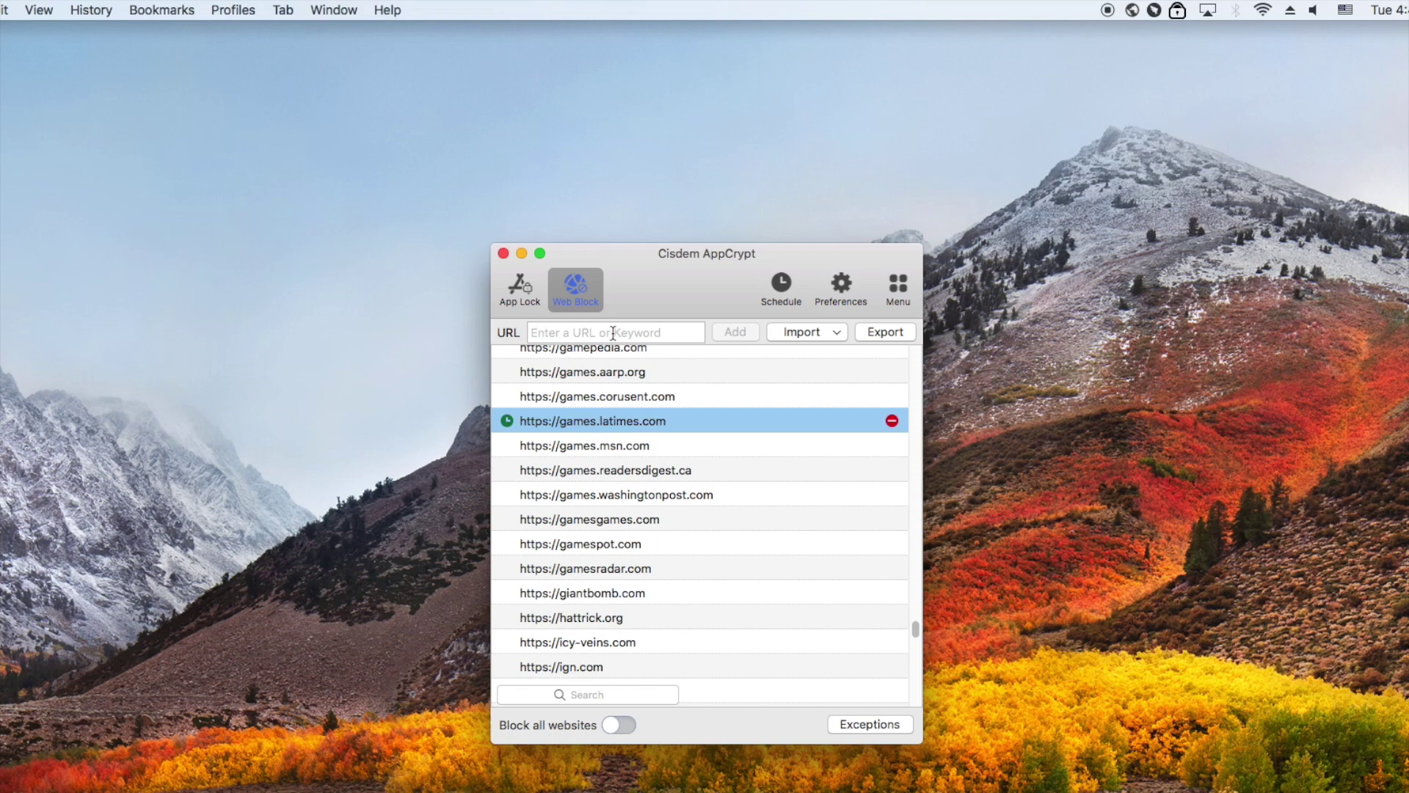
{"action": "type", "text": "twitter"}
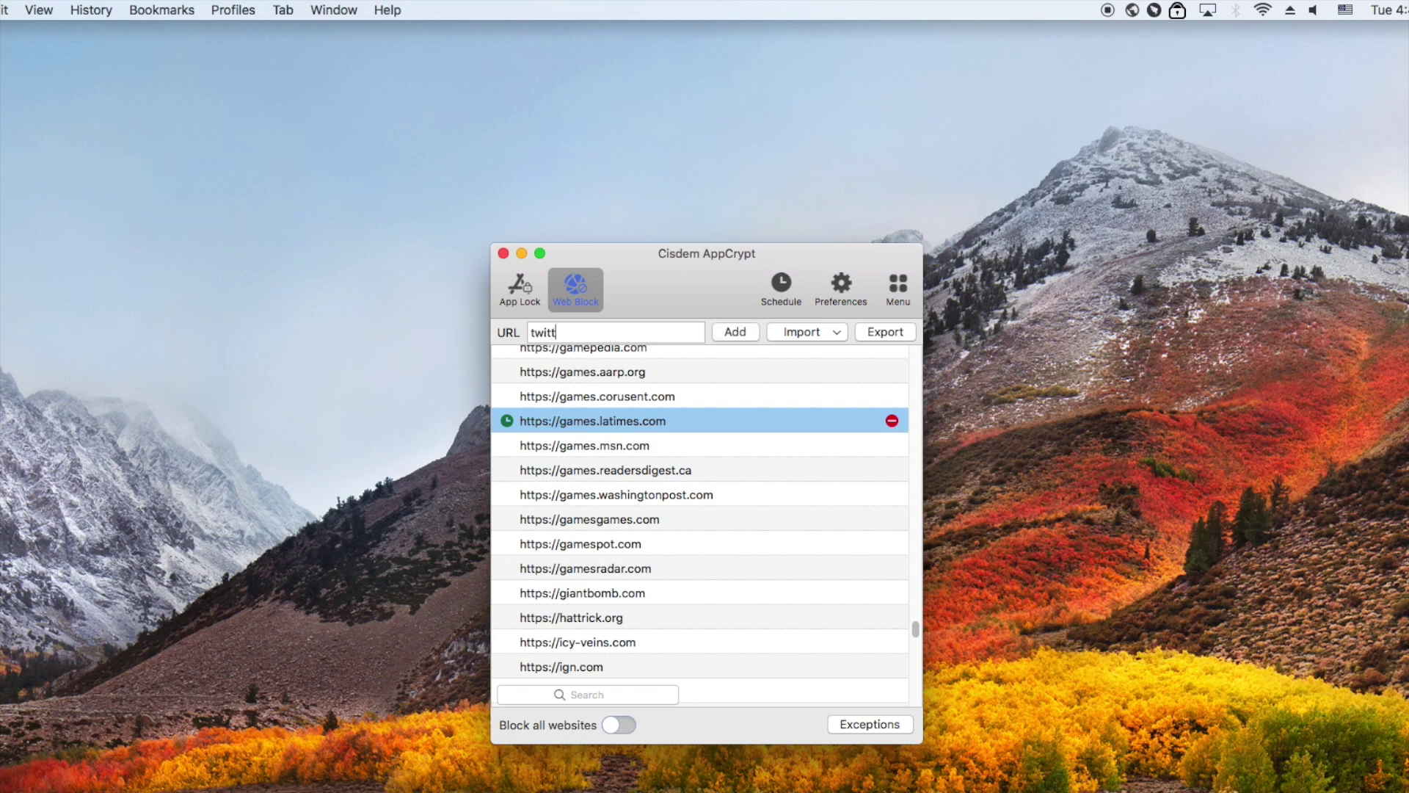
{"action": "type", "text": ".com"}
{"action": "left_click", "coordinate": [737, 334]}
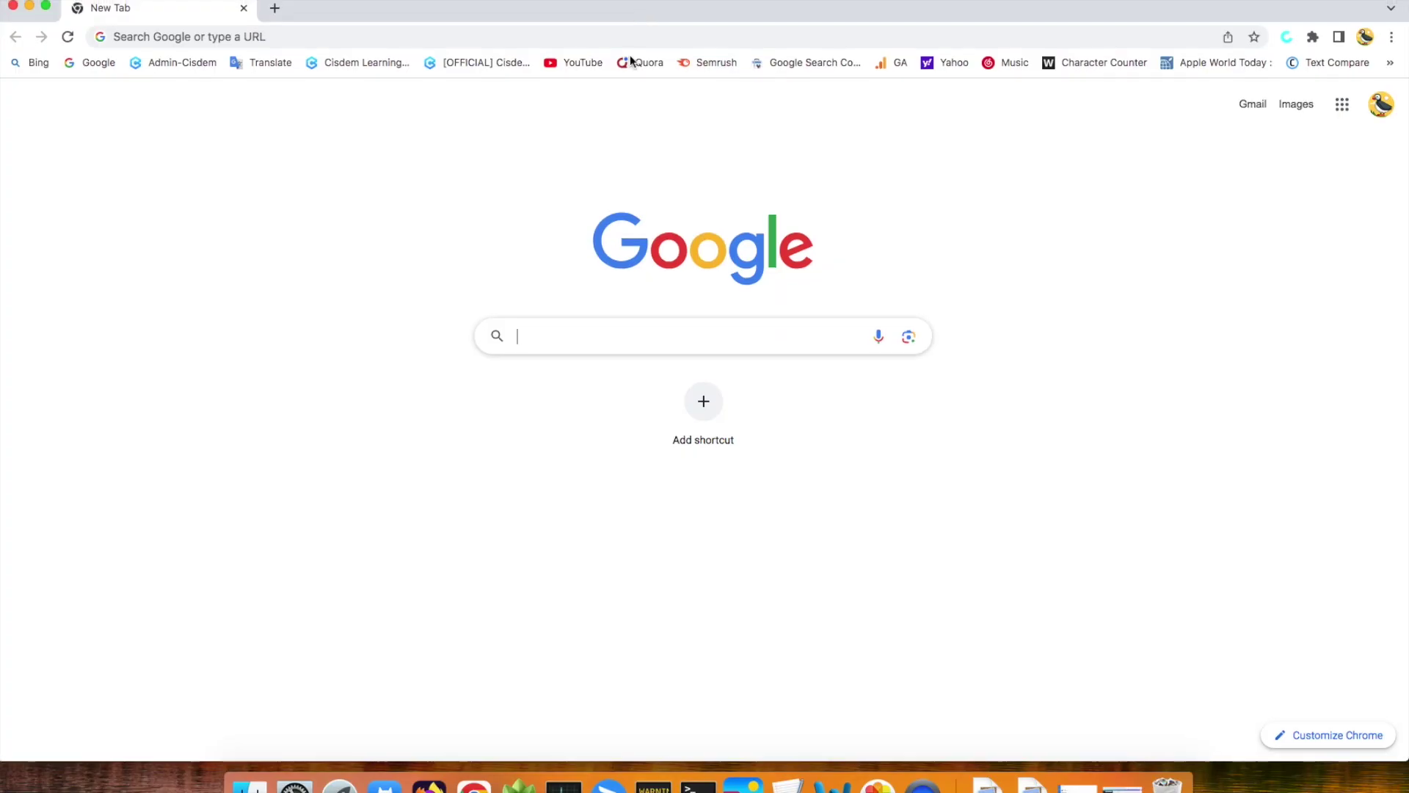
Search Google for twitter, open twitter.com and scroll through the Explore feed.
{"action": "type", "text": "t"}
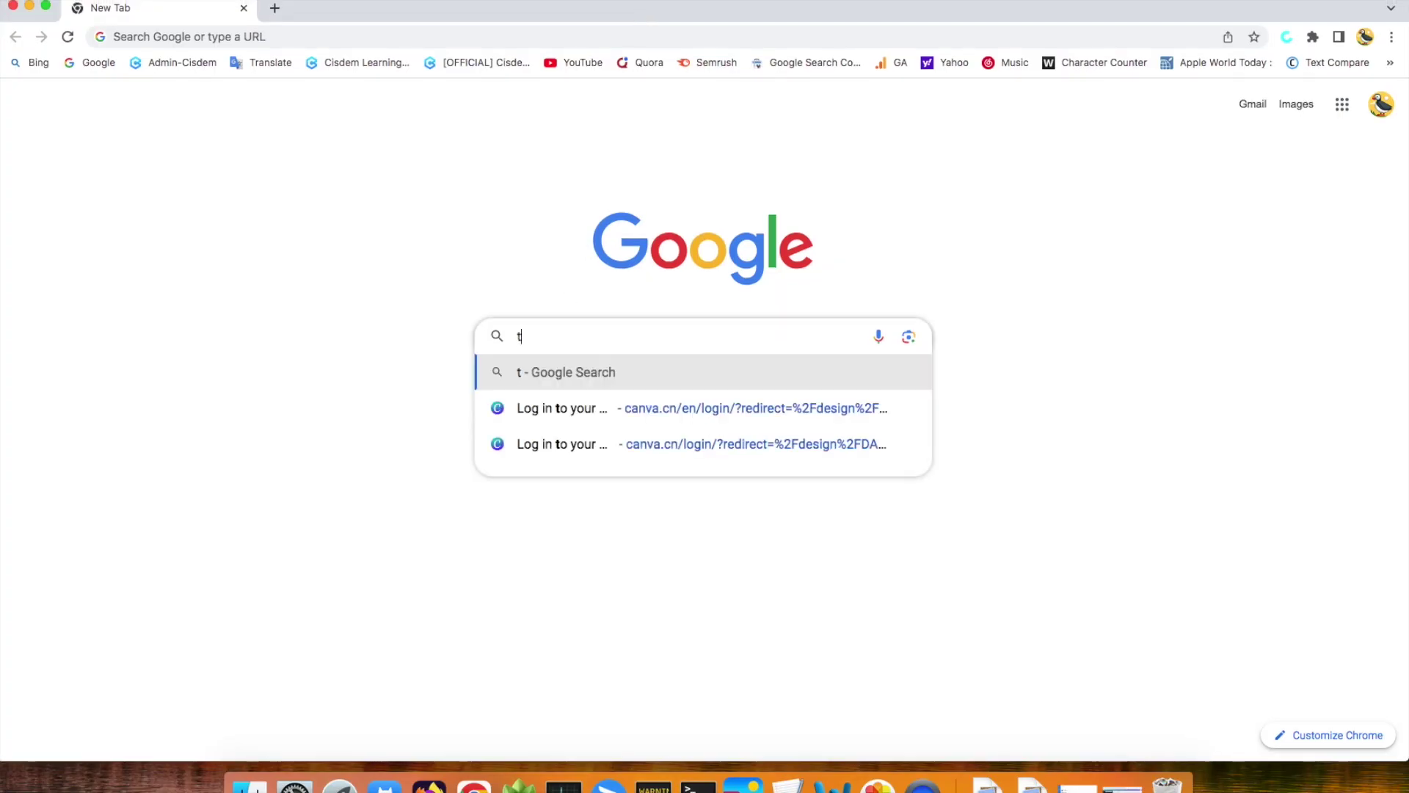
{"action": "type", "text": "witter"}
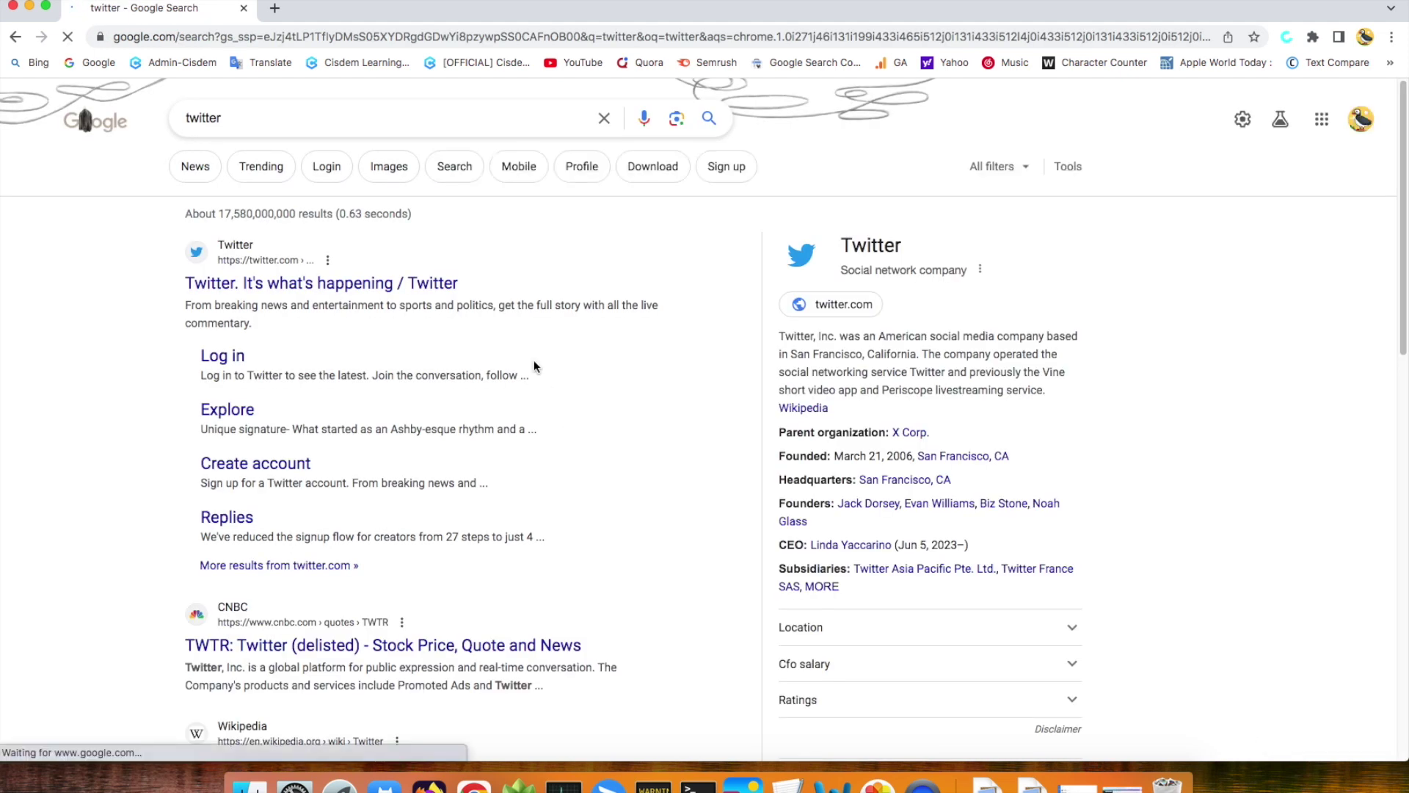
{"action": "left_click", "coordinate": [399, 293]}
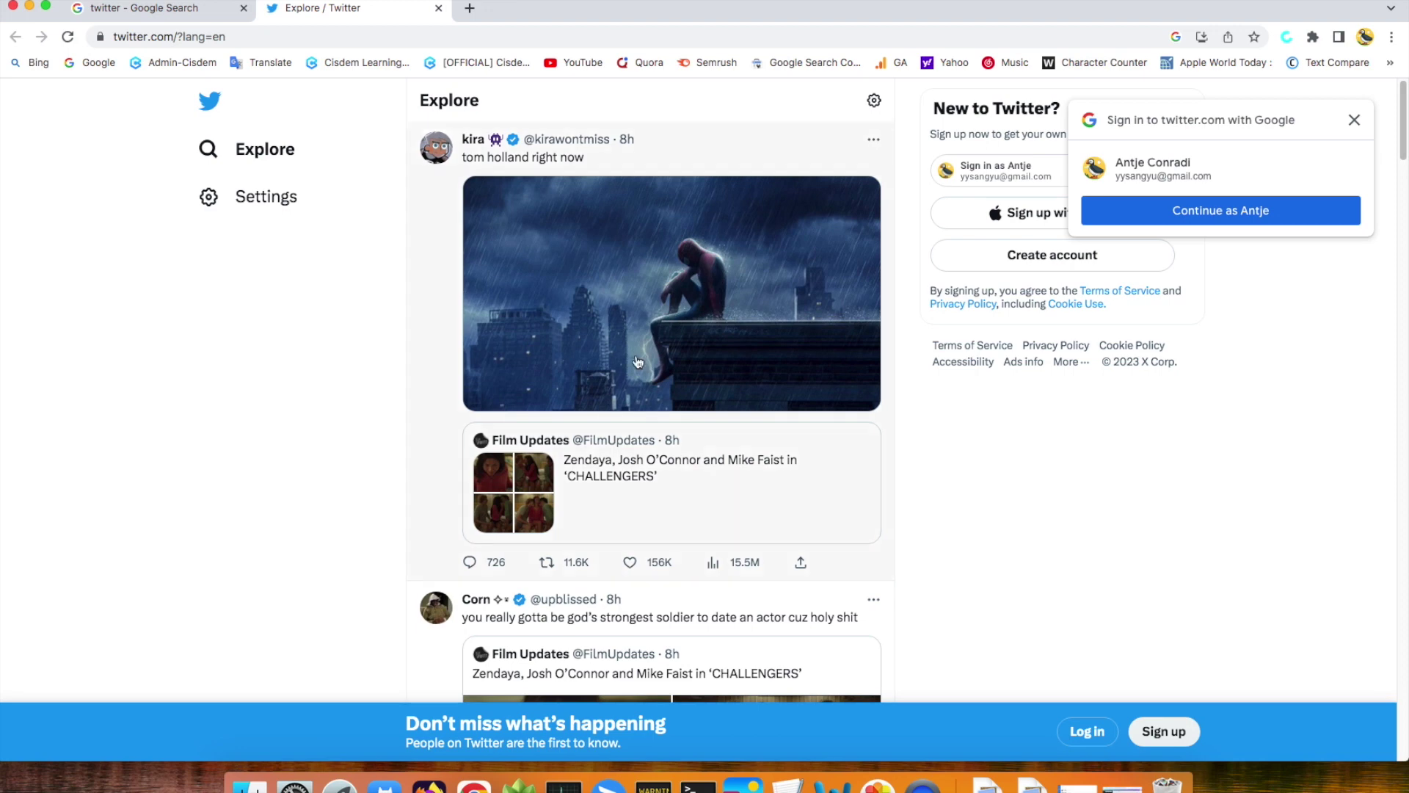
{"action": "scroll", "coordinate": [797, 387], "scroll_direction": "down", "scroll_amount": 2}
{"action": "scroll", "coordinate": [797, 388], "scroll_direction": "down", "scroll_amount": 3}
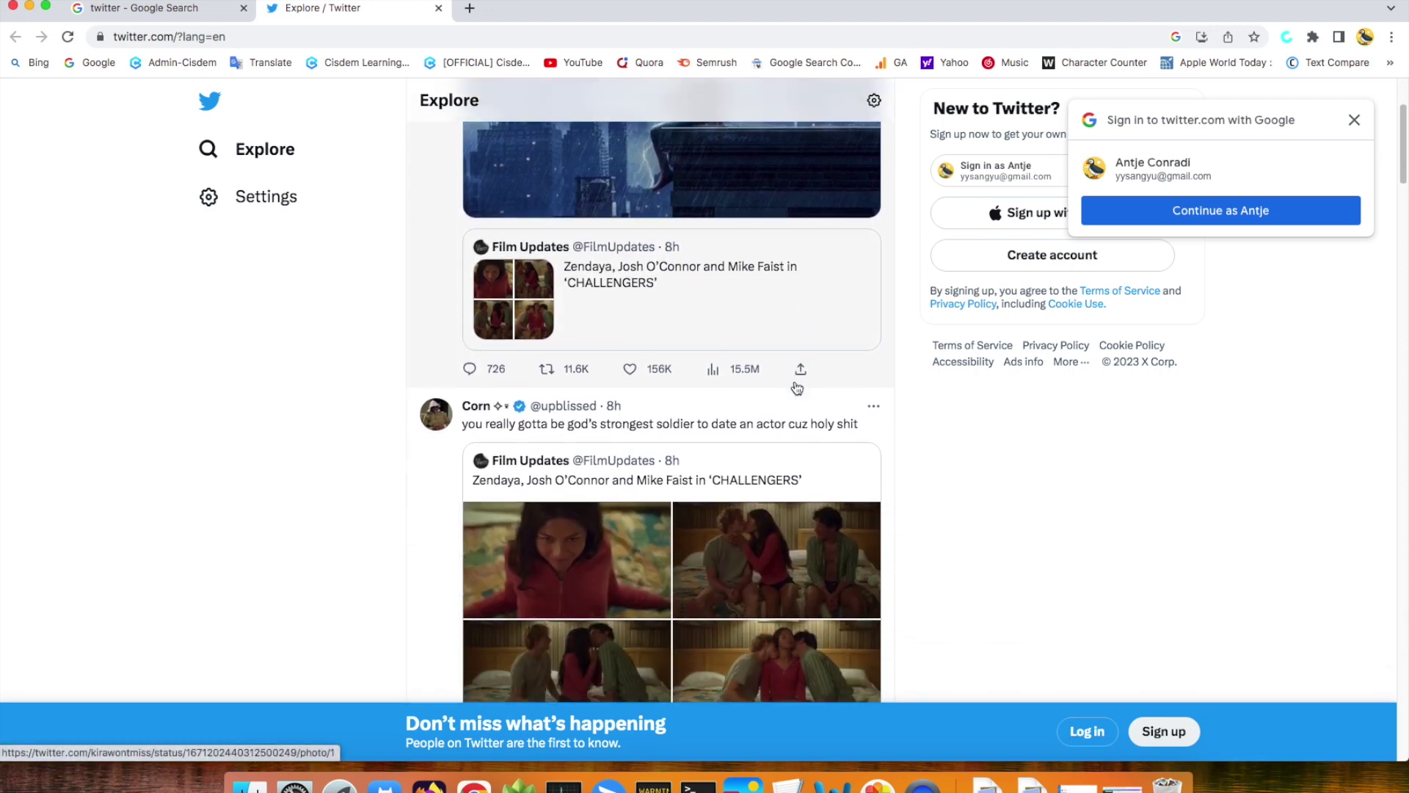
{"action": "scroll", "coordinate": [797, 387], "scroll_direction": "down", "scroll_amount": 10}
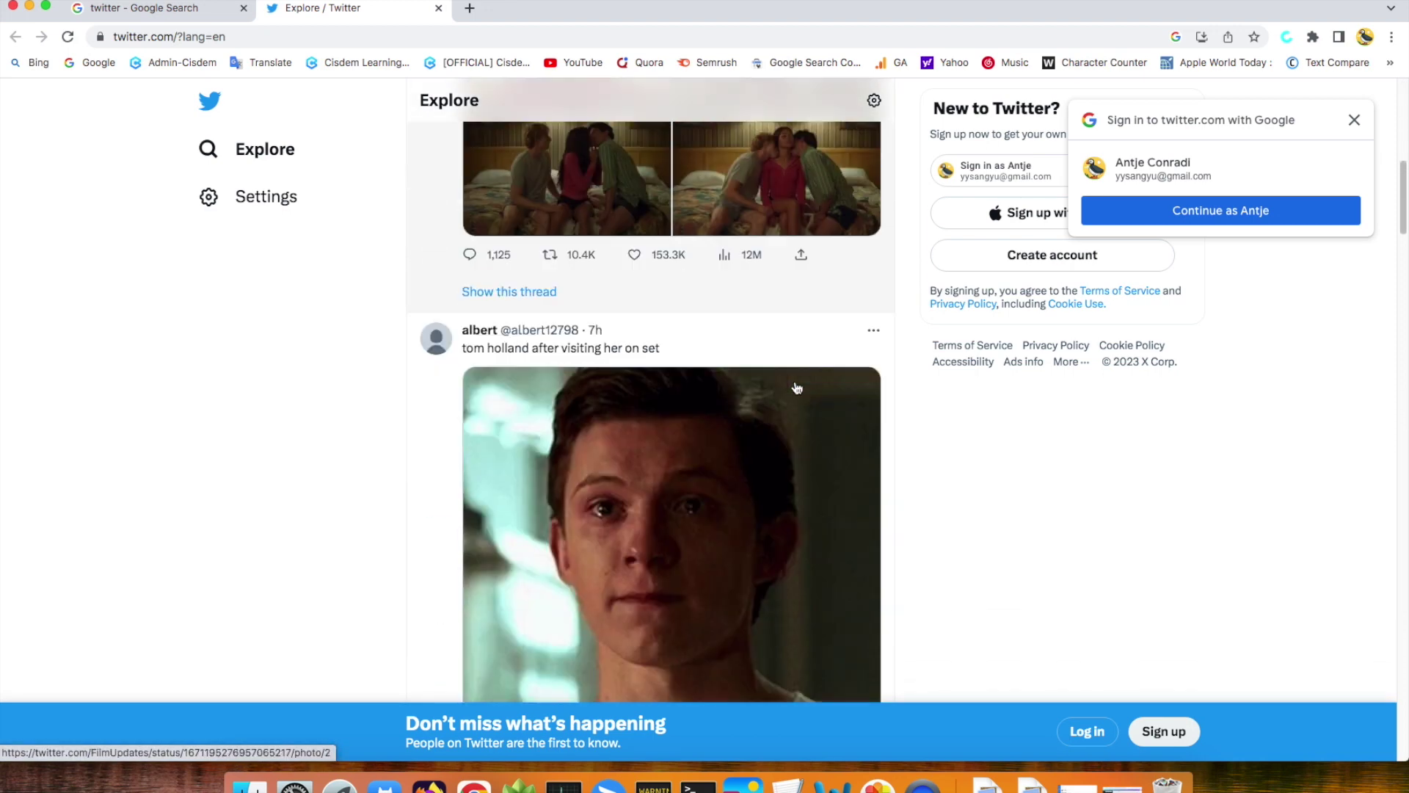
{"action": "scroll", "coordinate": [797, 387], "scroll_direction": "down", "scroll_amount": 10}
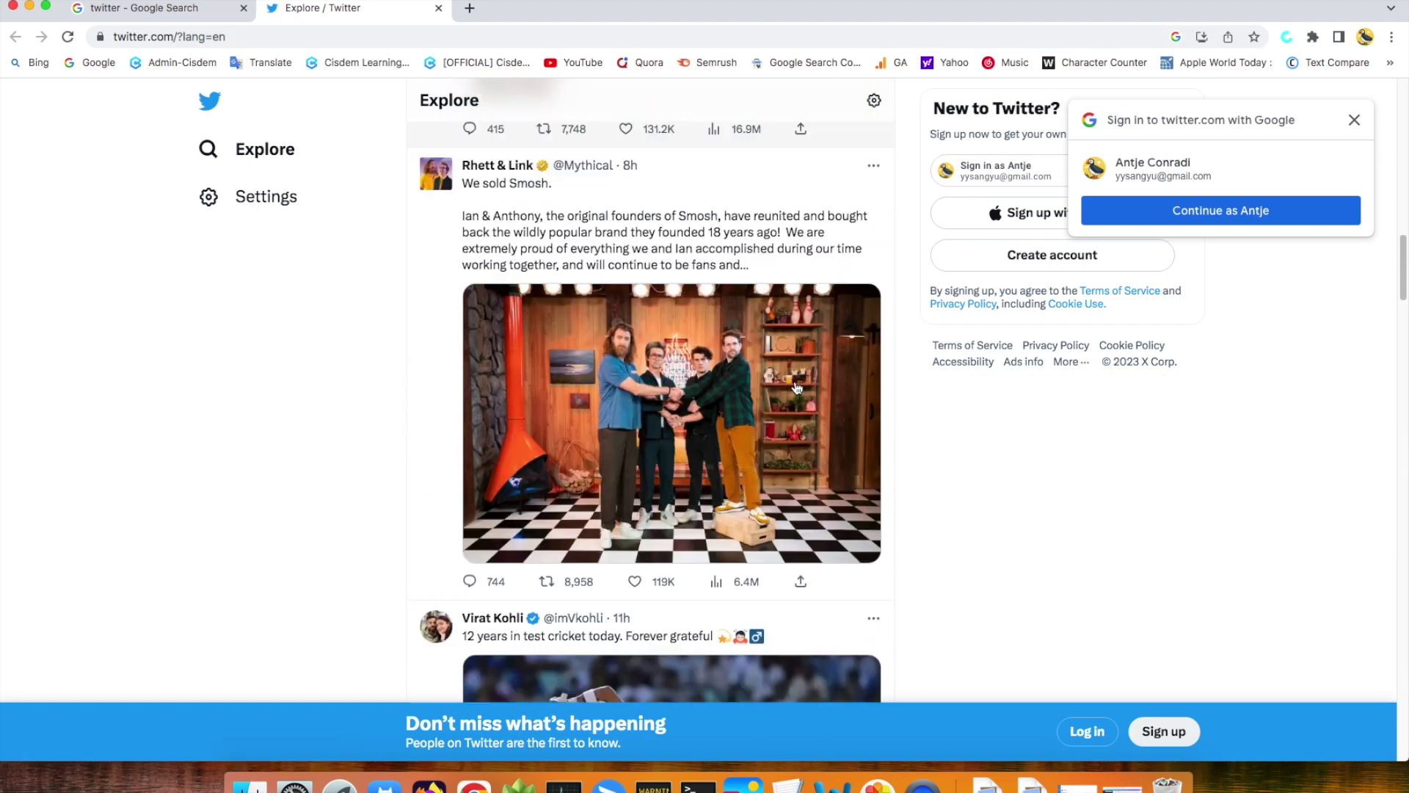
{"action": "scroll", "coordinate": [797, 387], "scroll_direction": "down", "scroll_amount": 12}
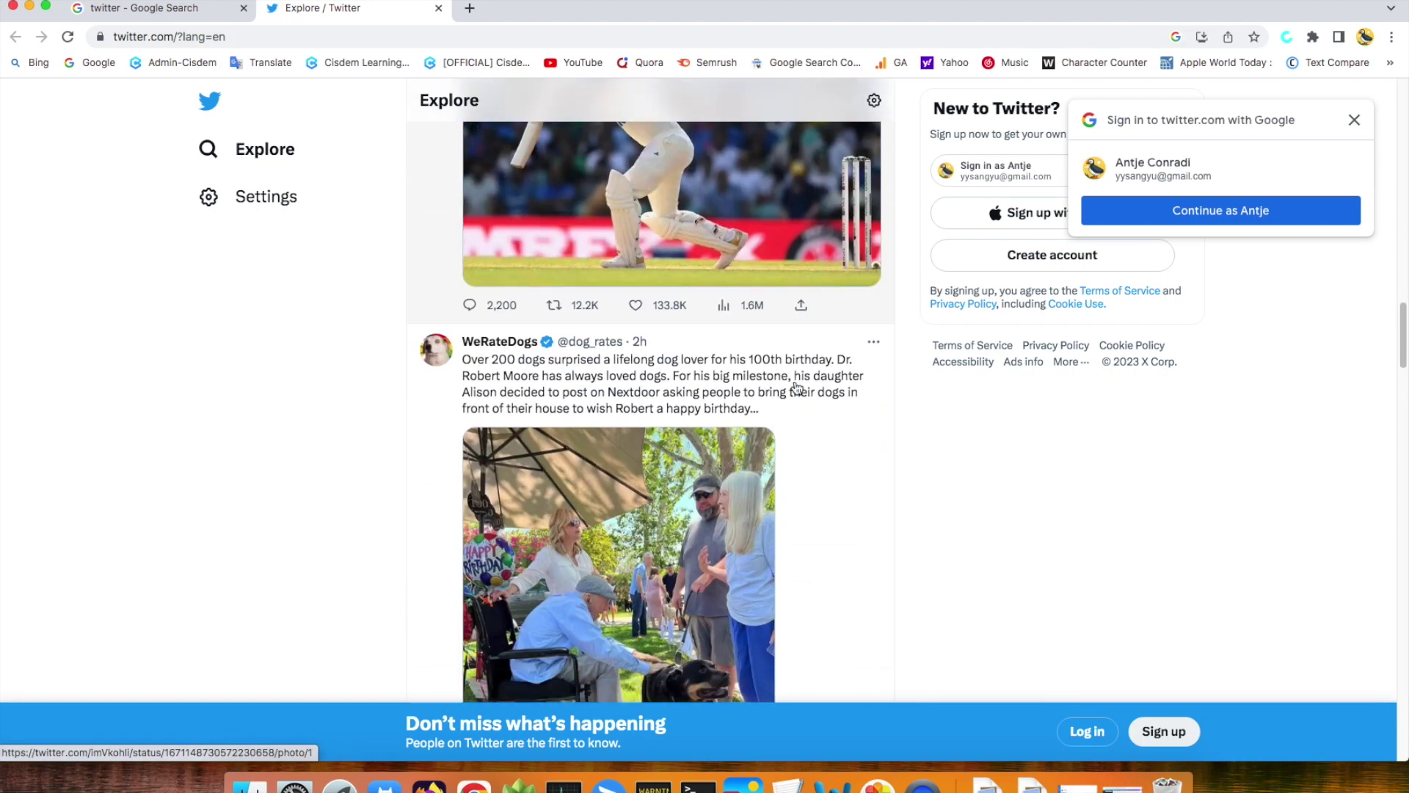
{"action": "scroll", "coordinate": [797, 387], "scroll_direction": "down", "scroll_amount": 9}
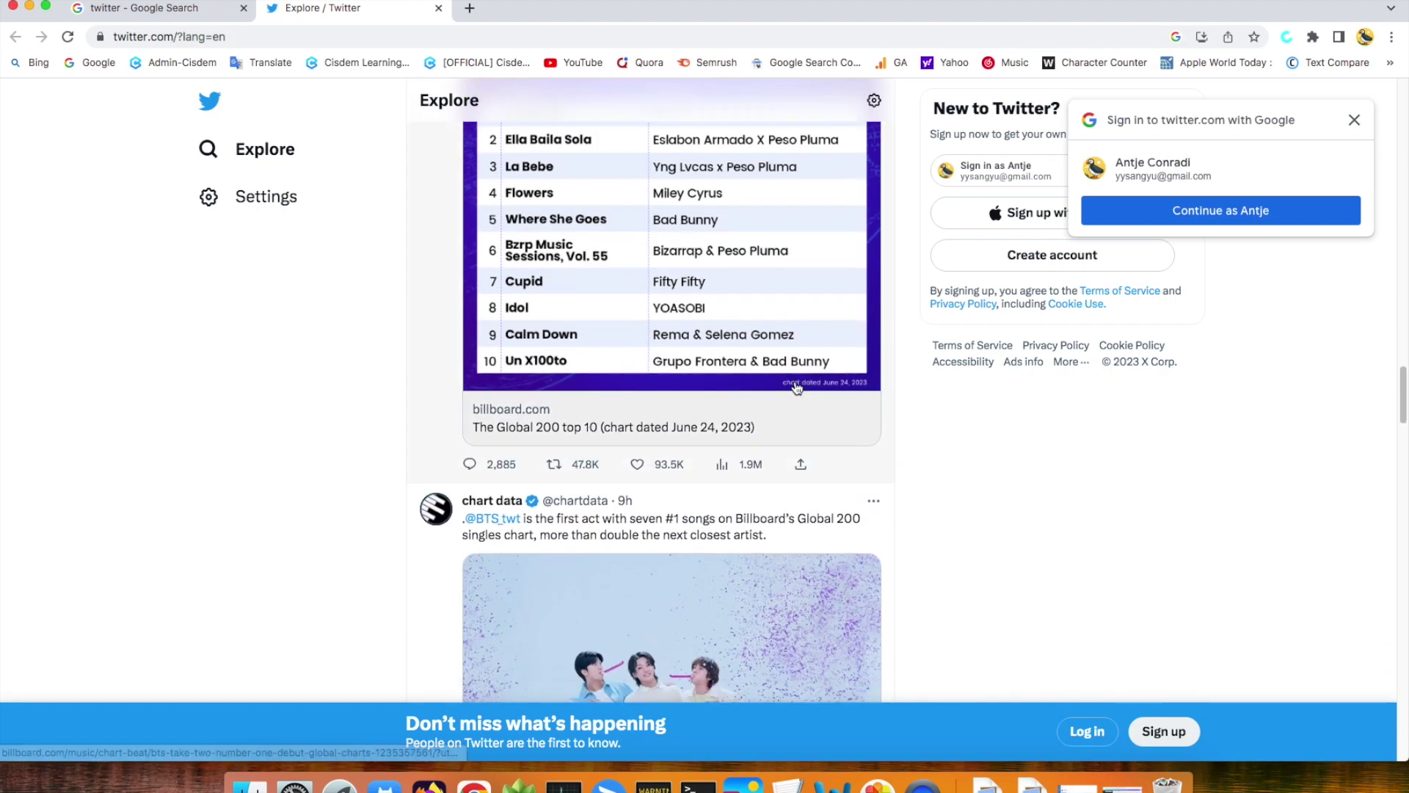
{"action": "scroll", "coordinate": [797, 388], "scroll_direction": "down", "scroll_amount": 5}
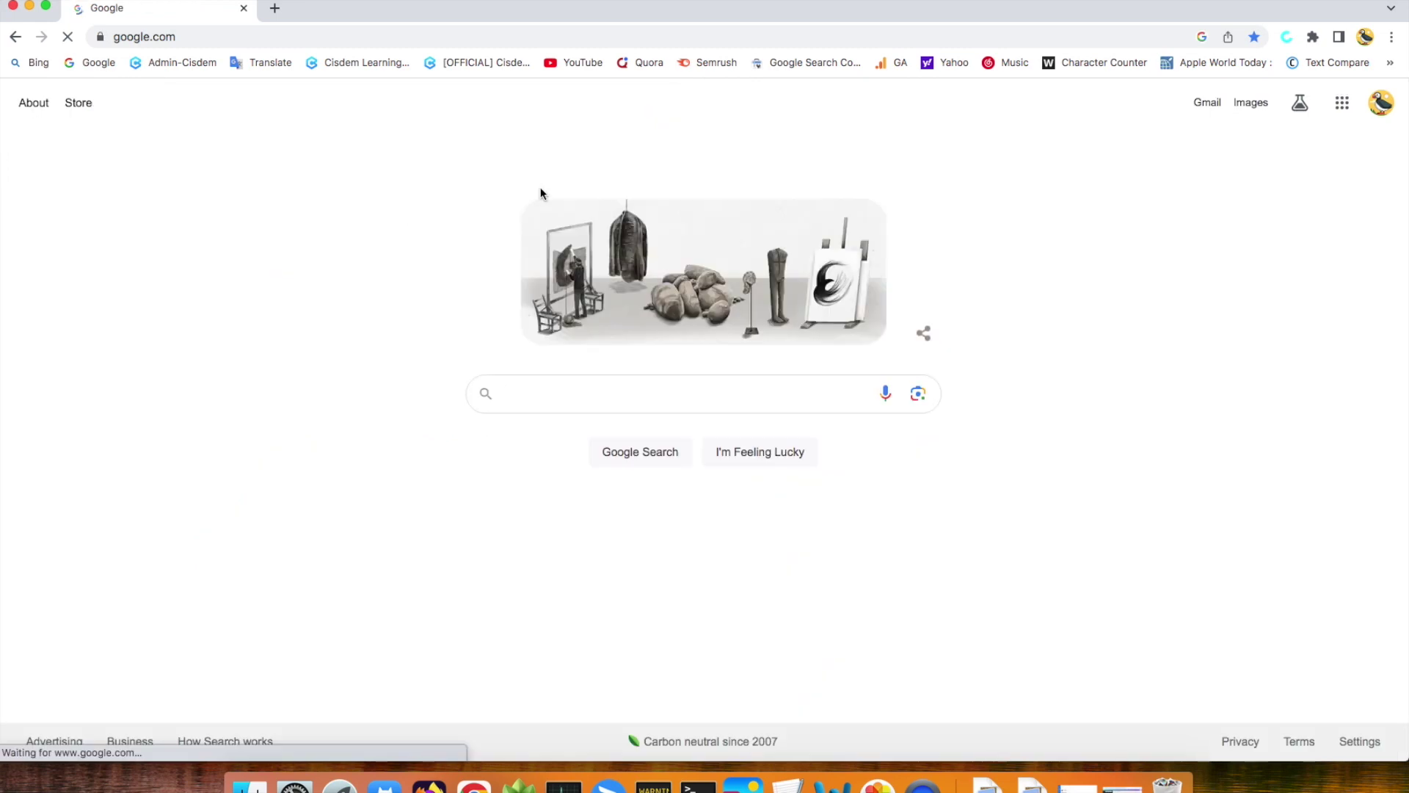
Search Google for yikyak, scroll yikyak.com to its footer, then return to Google.
{"action": "type", "text": "yikyak"}
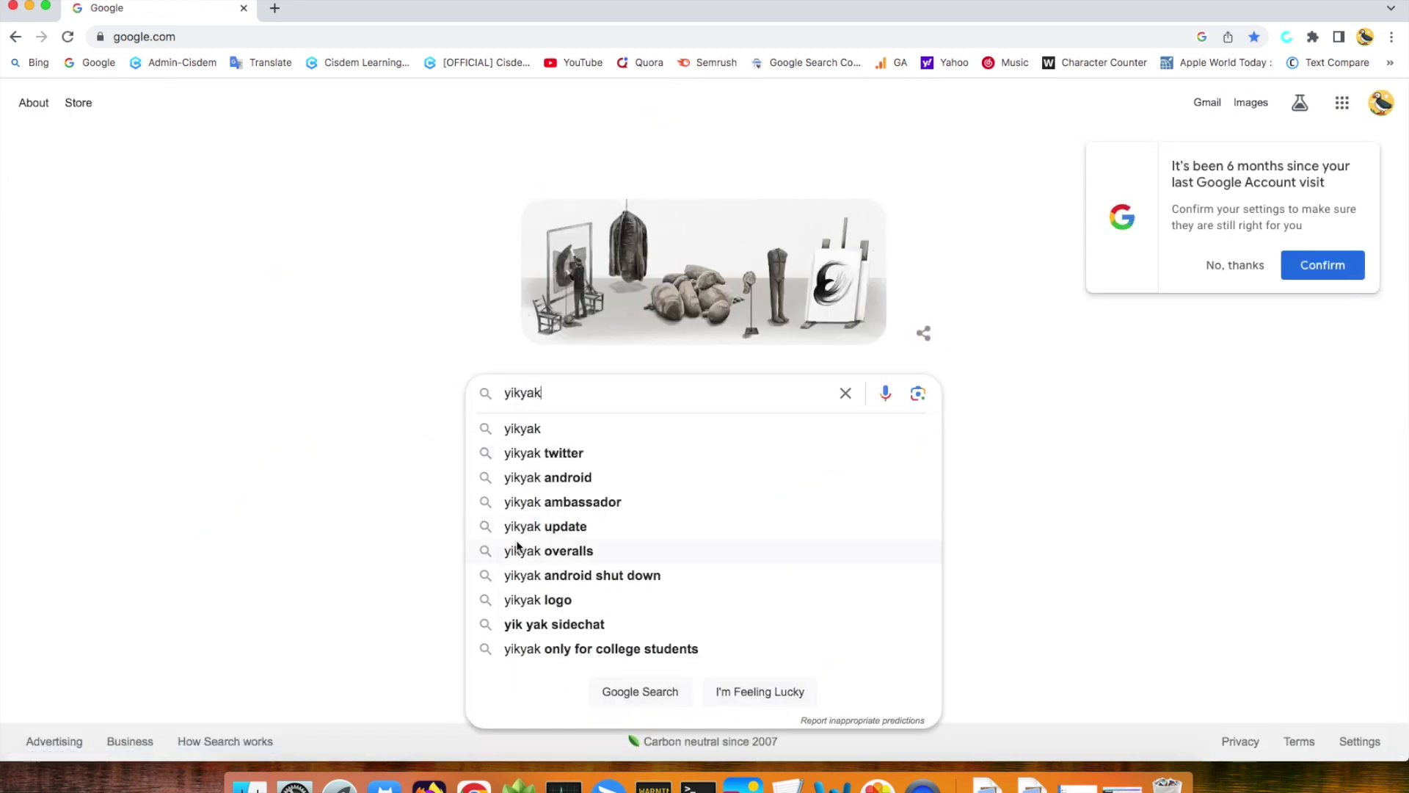
{"action": "left_click", "coordinate": [541, 435]}
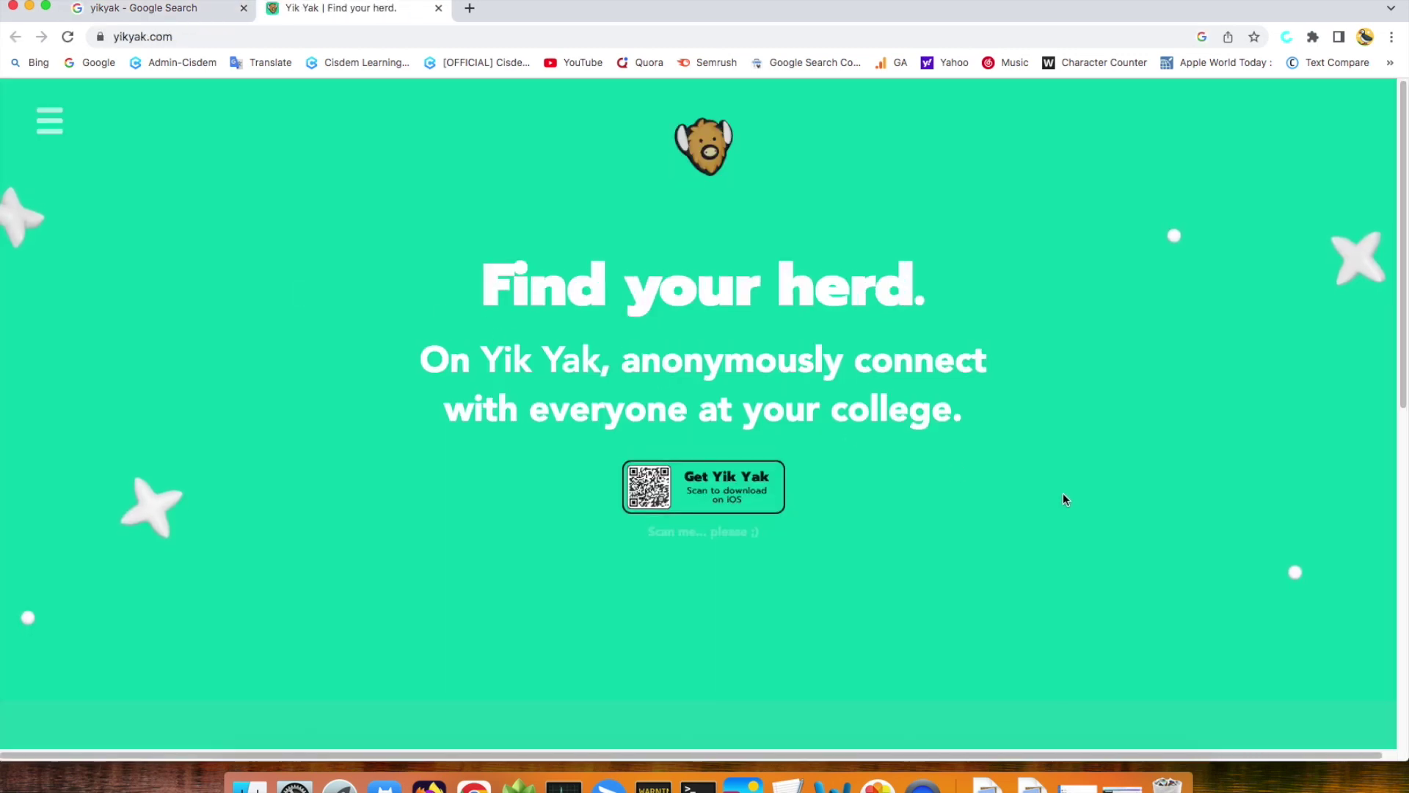
{"action": "scroll", "coordinate": [1068, 487], "scroll_direction": "down", "scroll_amount": 3}
{"action": "scroll", "coordinate": [1068, 488], "scroll_direction": "down", "scroll_amount": 5}
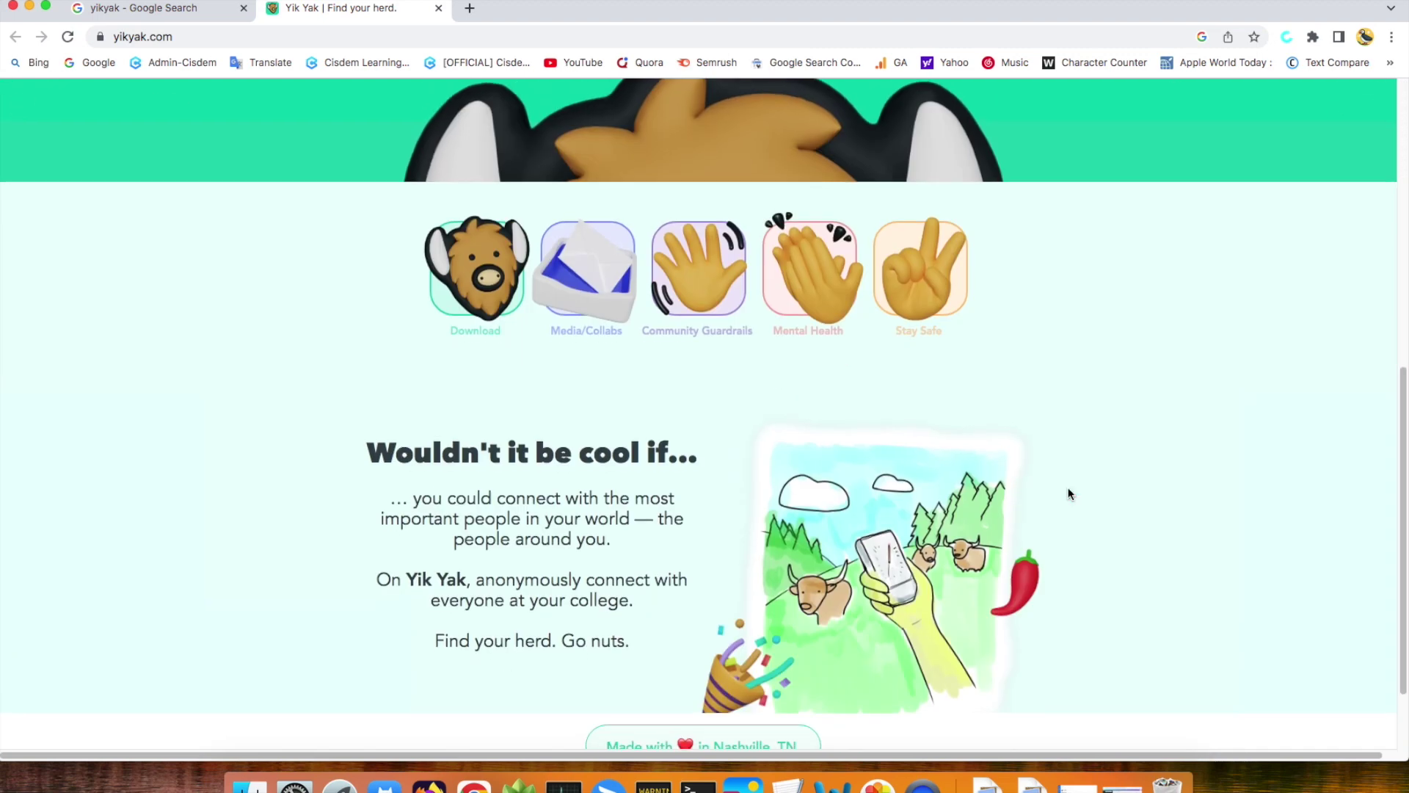
{"action": "scroll", "coordinate": [1068, 493], "scroll_direction": "down", "scroll_amount": 1}
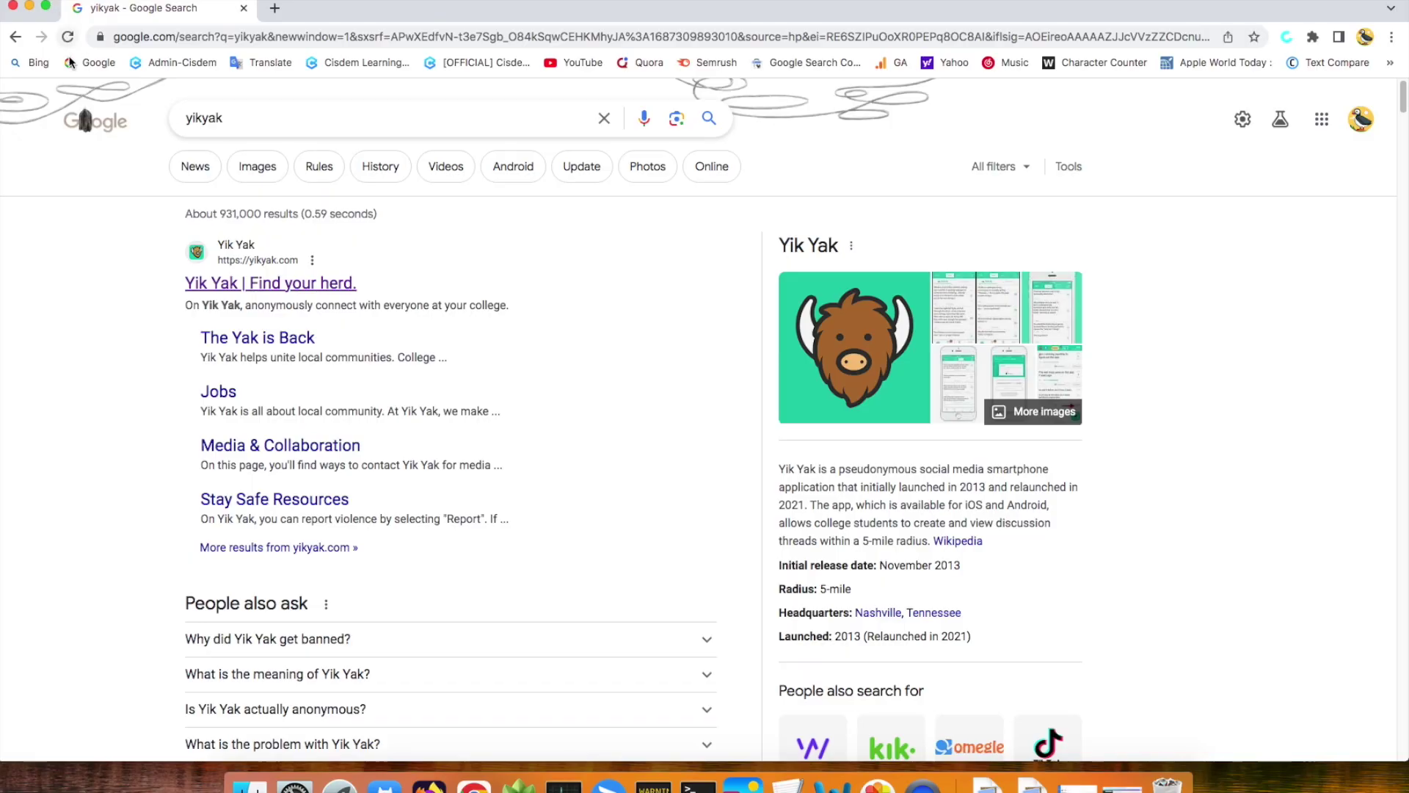
{"action": "left_click", "coordinate": [92, 62]}
Search kik messenger, open kik.com in a new tab and scroll its Features page.
{"action": "type", "text": "kik"}
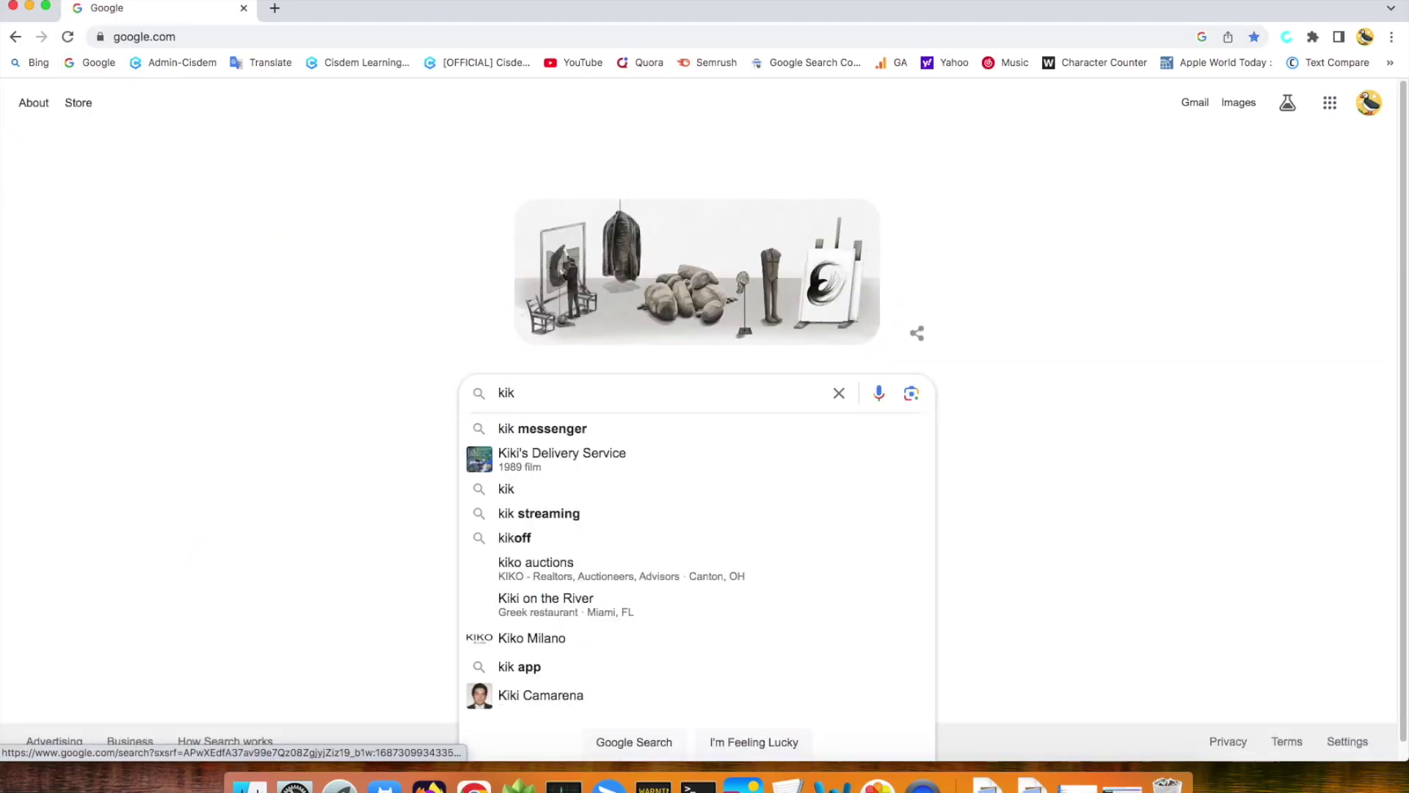
{"action": "left_click", "coordinate": [549, 434]}
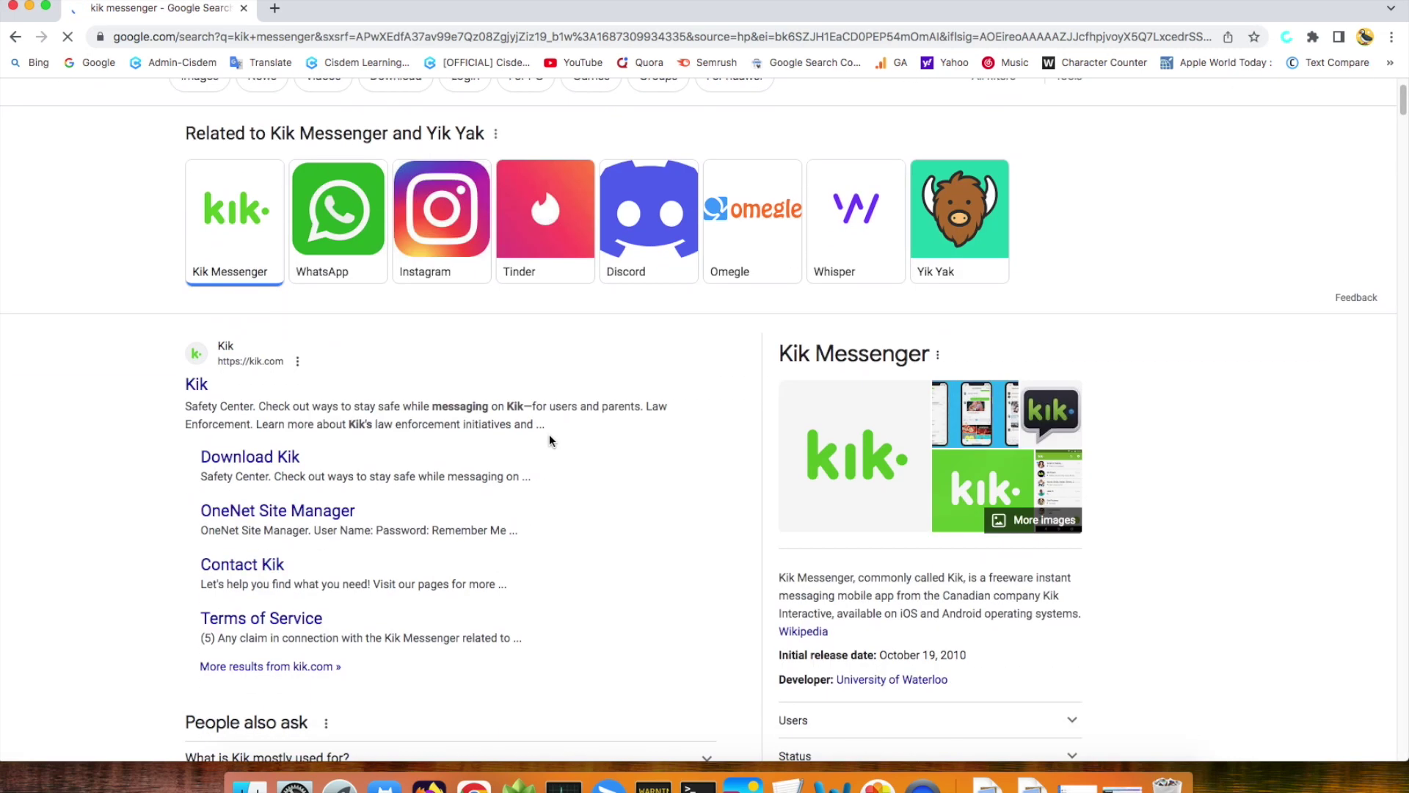
{"action": "scroll", "coordinate": [549, 441], "scroll_direction": "down", "scroll_amount": 5}
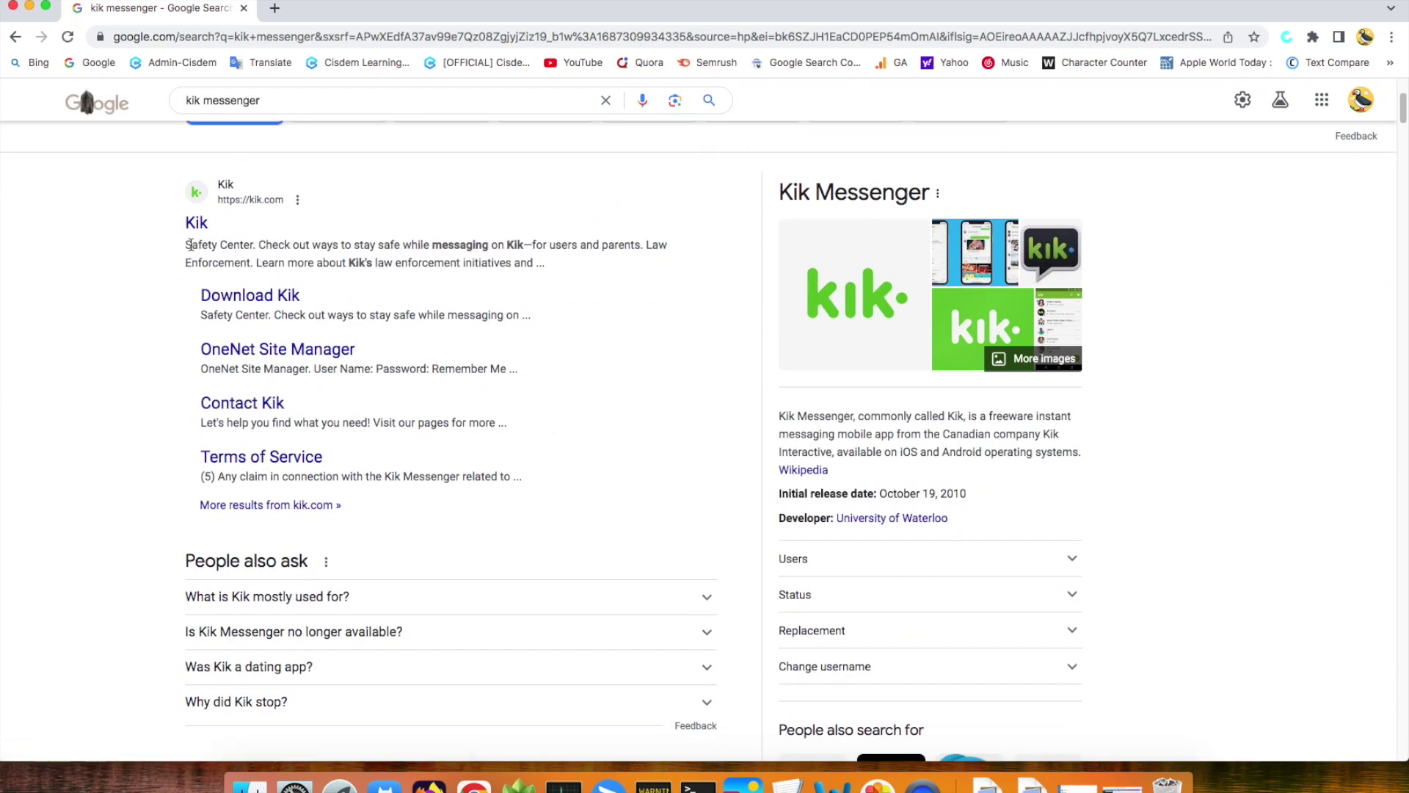
{"action": "left_click", "coordinate": [197, 222]}
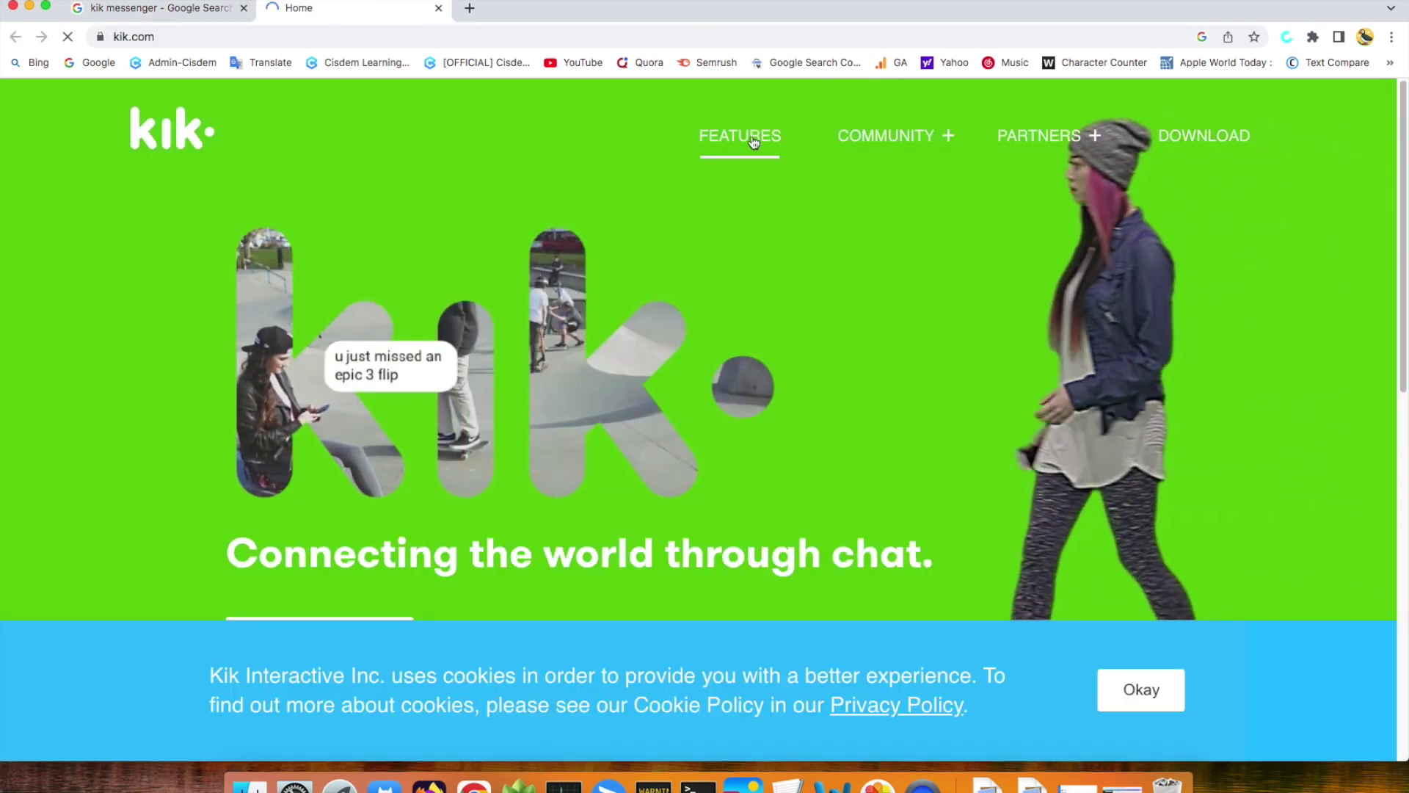
{"action": "left_click", "coordinate": [752, 138]}
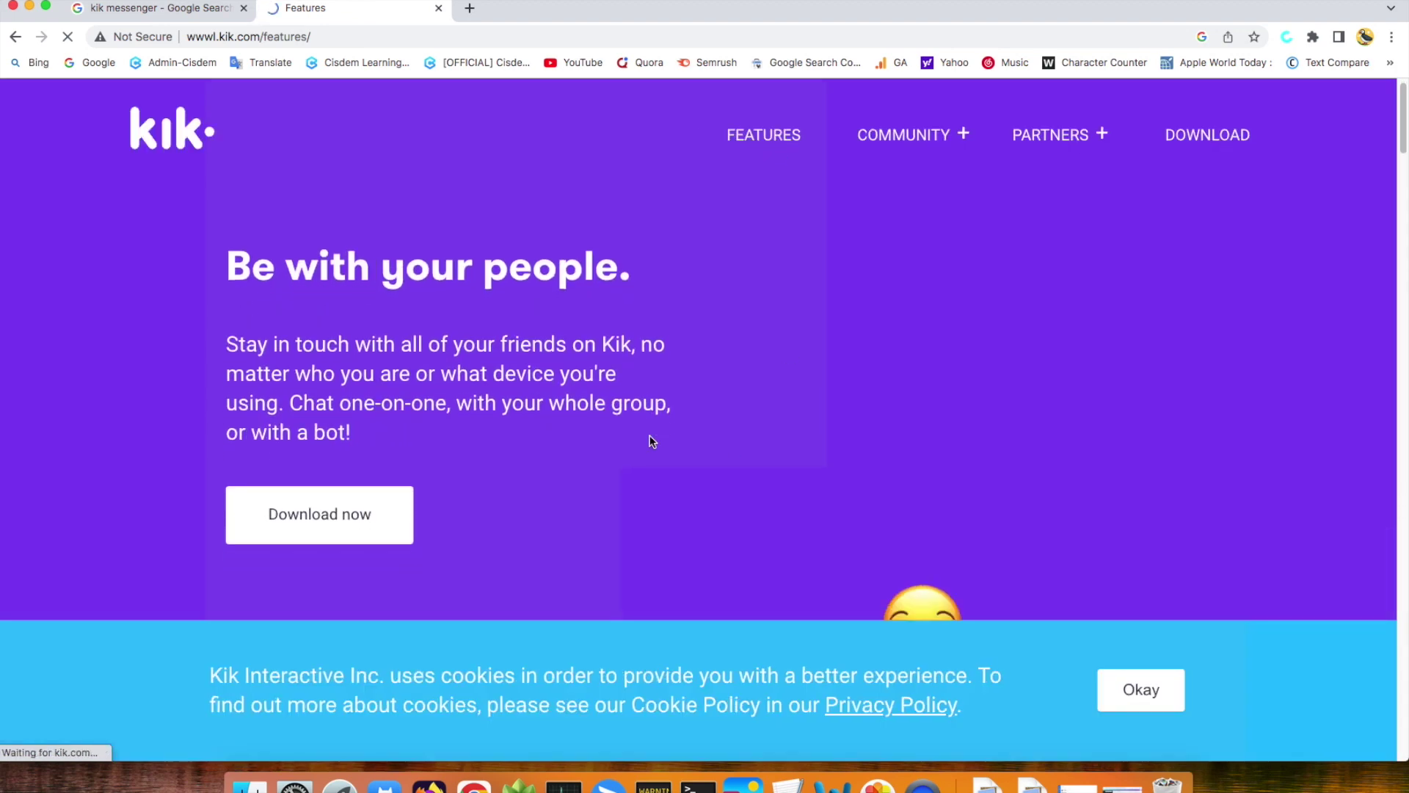
{"action": "scroll", "coordinate": [650, 440], "scroll_direction": "down", "scroll_amount": 15}
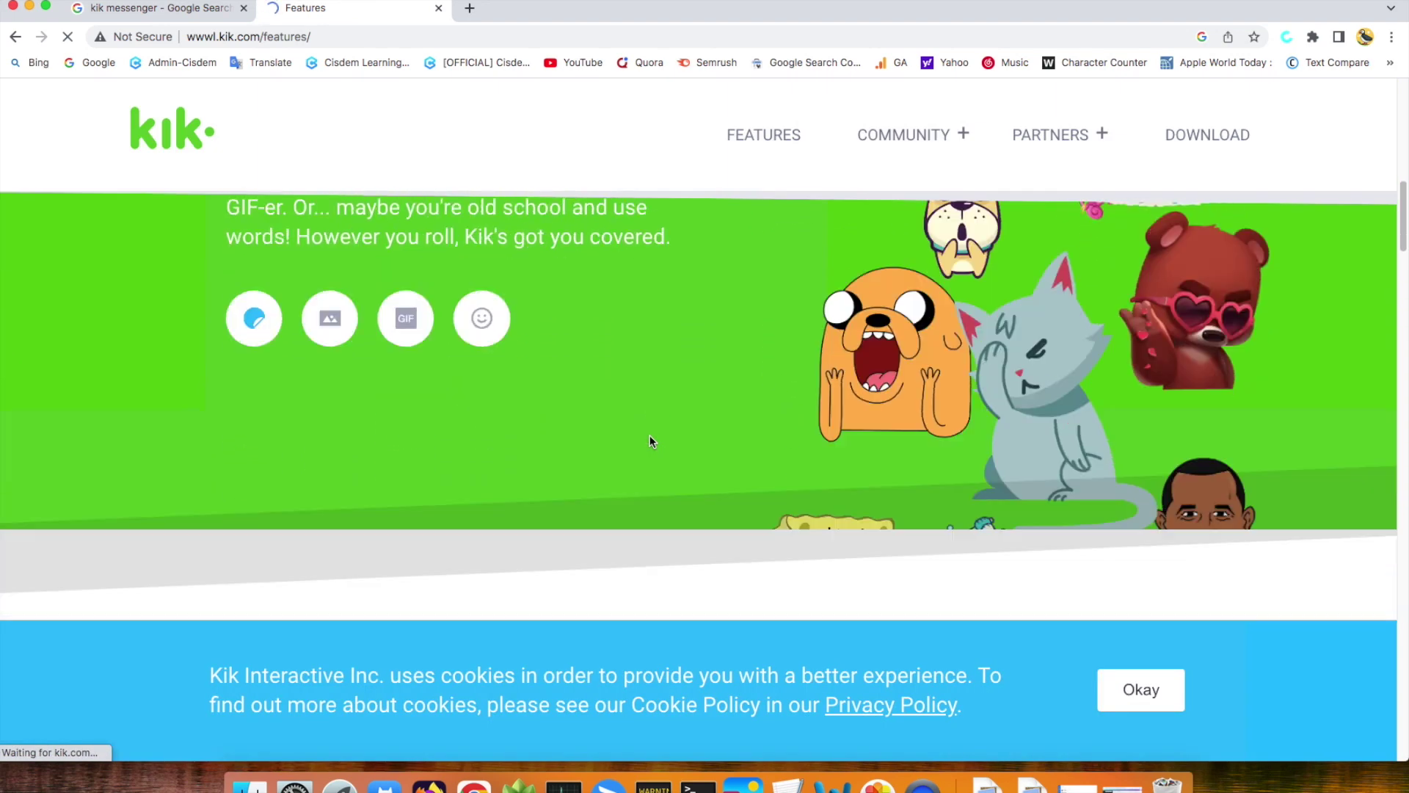
{"action": "scroll", "coordinate": [649, 437], "scroll_direction": "down", "scroll_amount": 15}
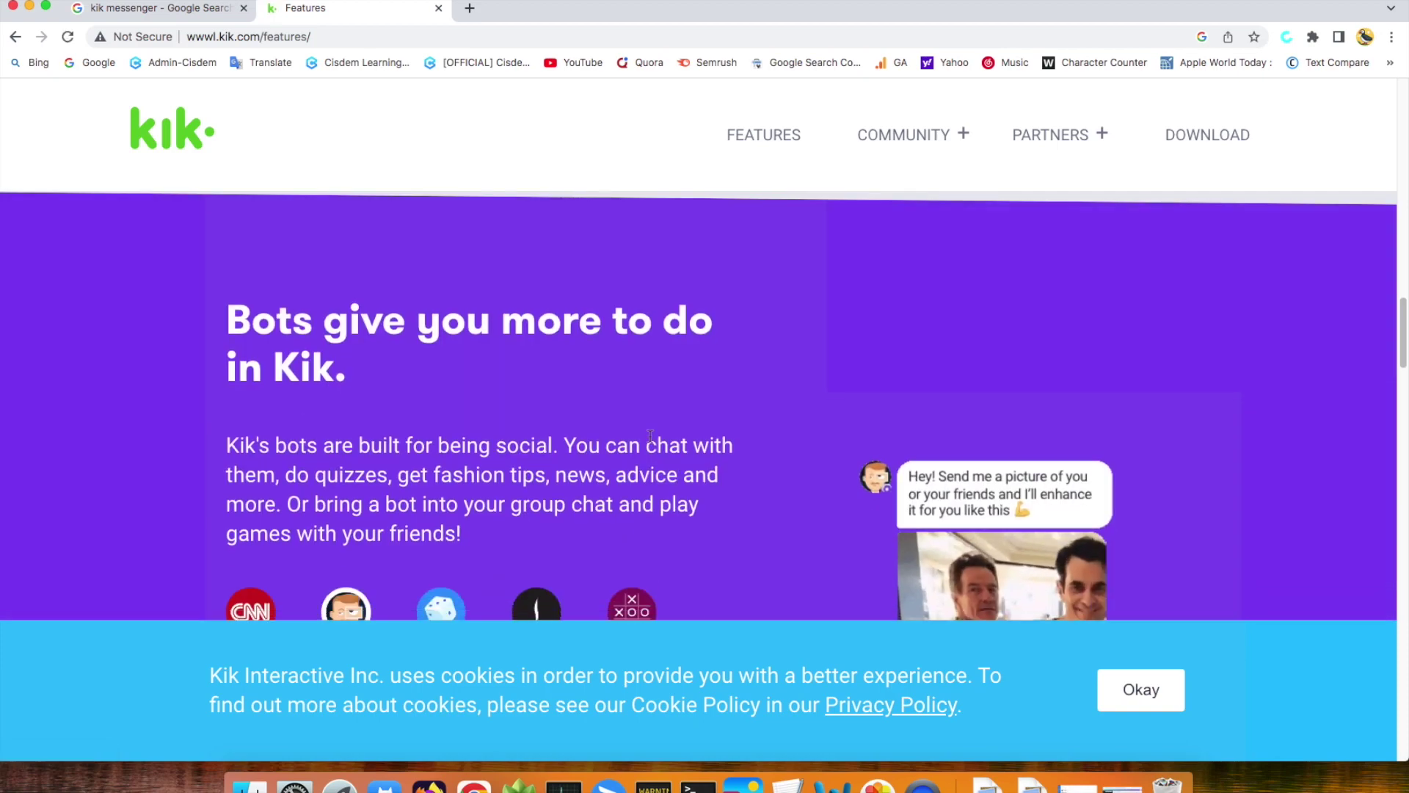
{"action": "scroll", "coordinate": [649, 437], "scroll_direction": "down", "scroll_amount": 10}
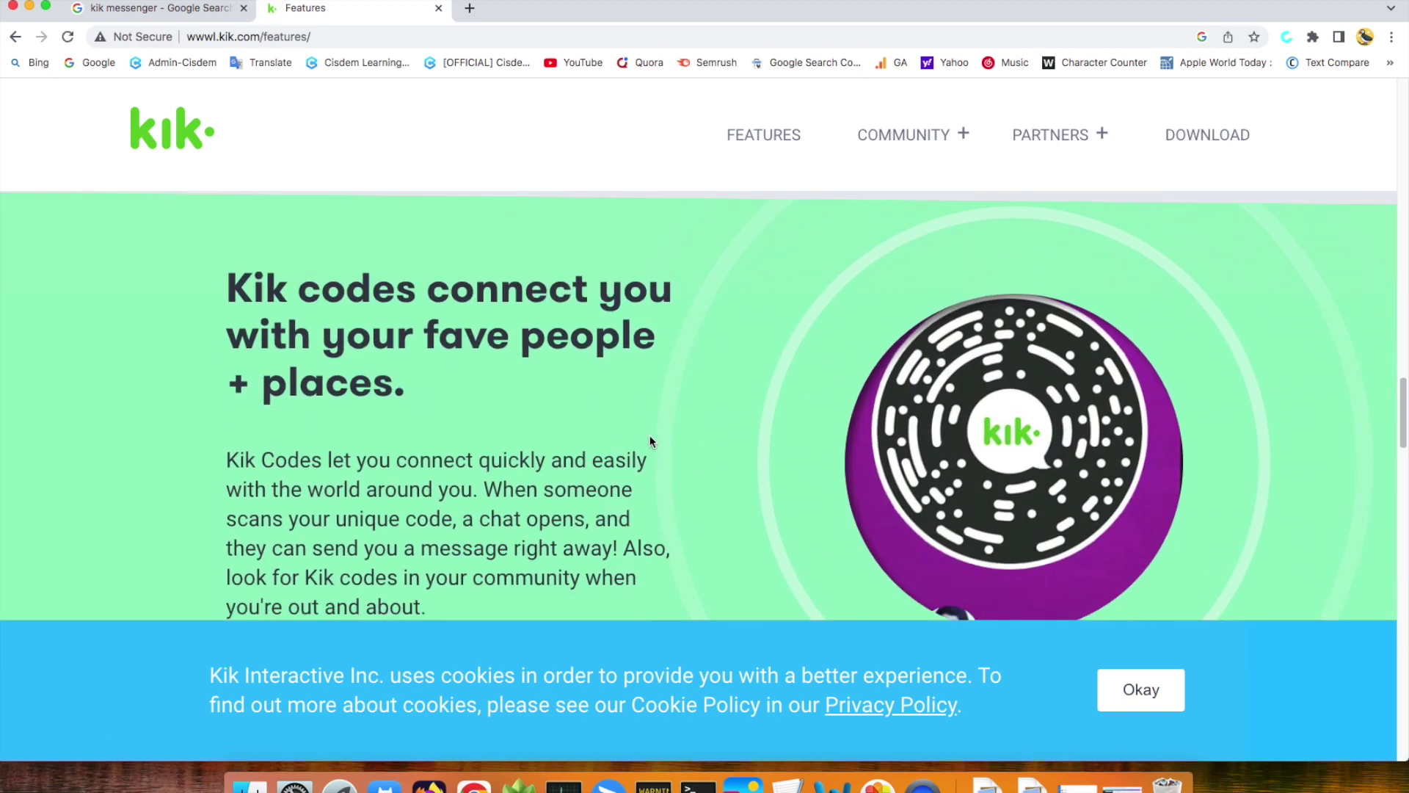
{"action": "scroll", "coordinate": [650, 441], "scroll_direction": "down", "scroll_amount": 15}
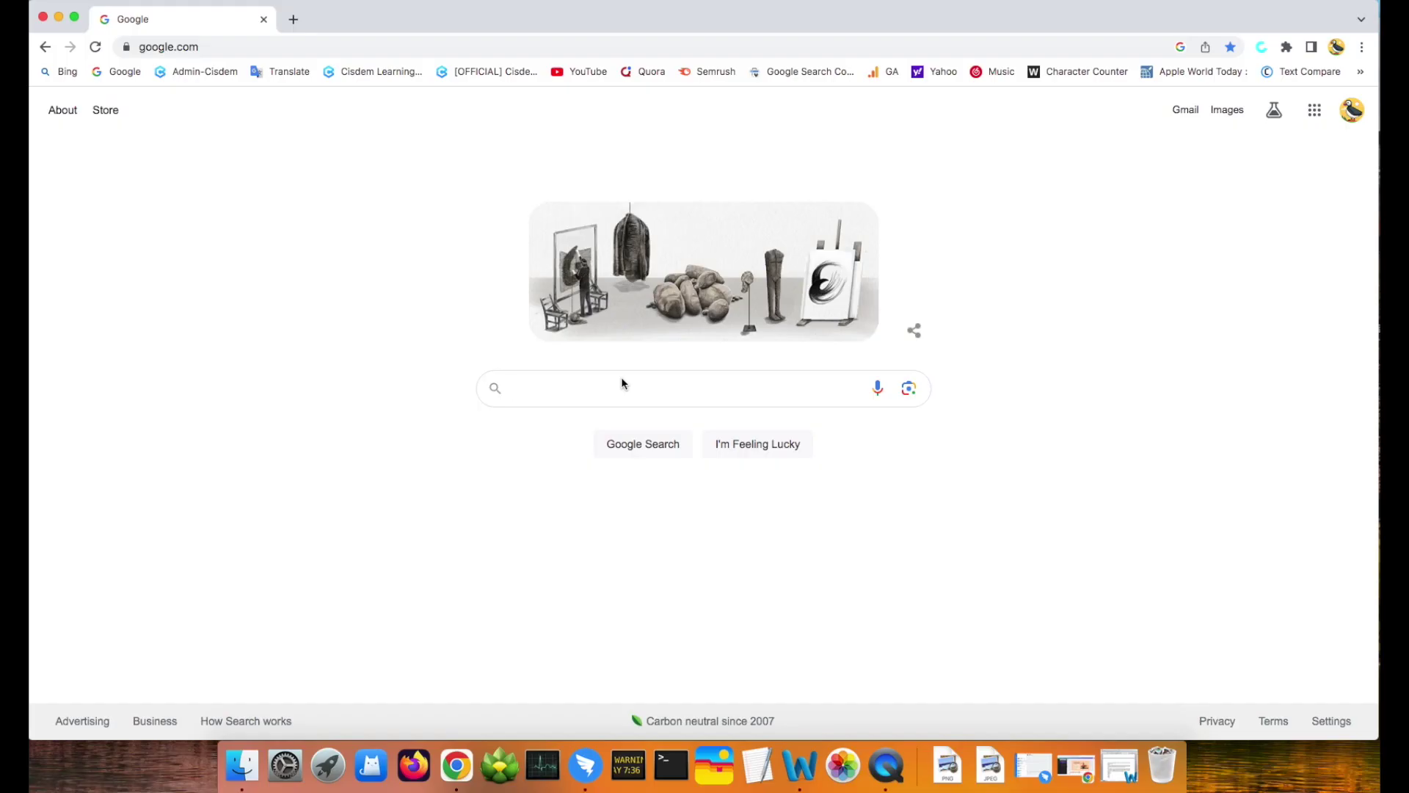
Search Google for omegle and open omegle.com in a new tab.
{"action": "left_click", "coordinate": [620, 376]}
{"action": "type", "text": "omeg"}
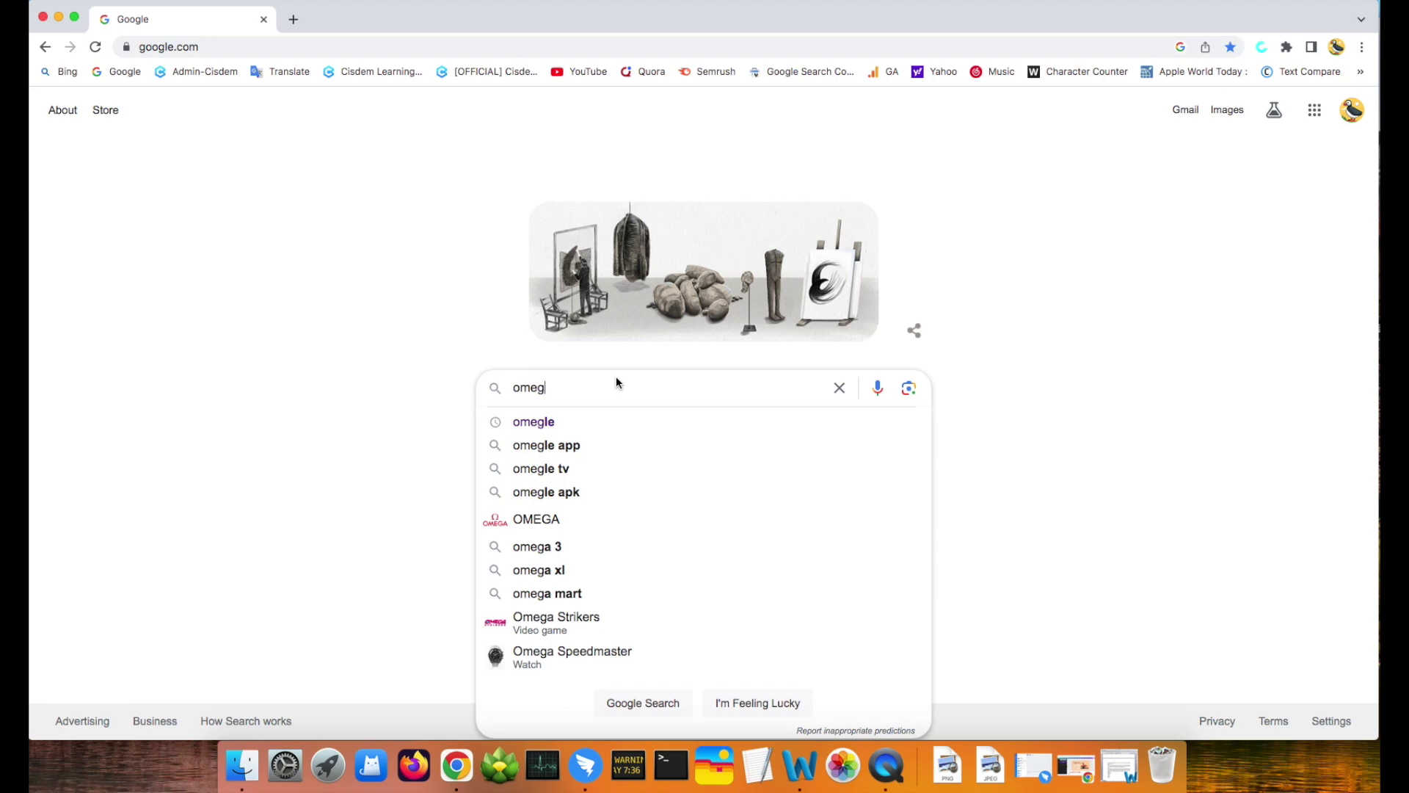
{"action": "left_click", "coordinate": [554, 415]}
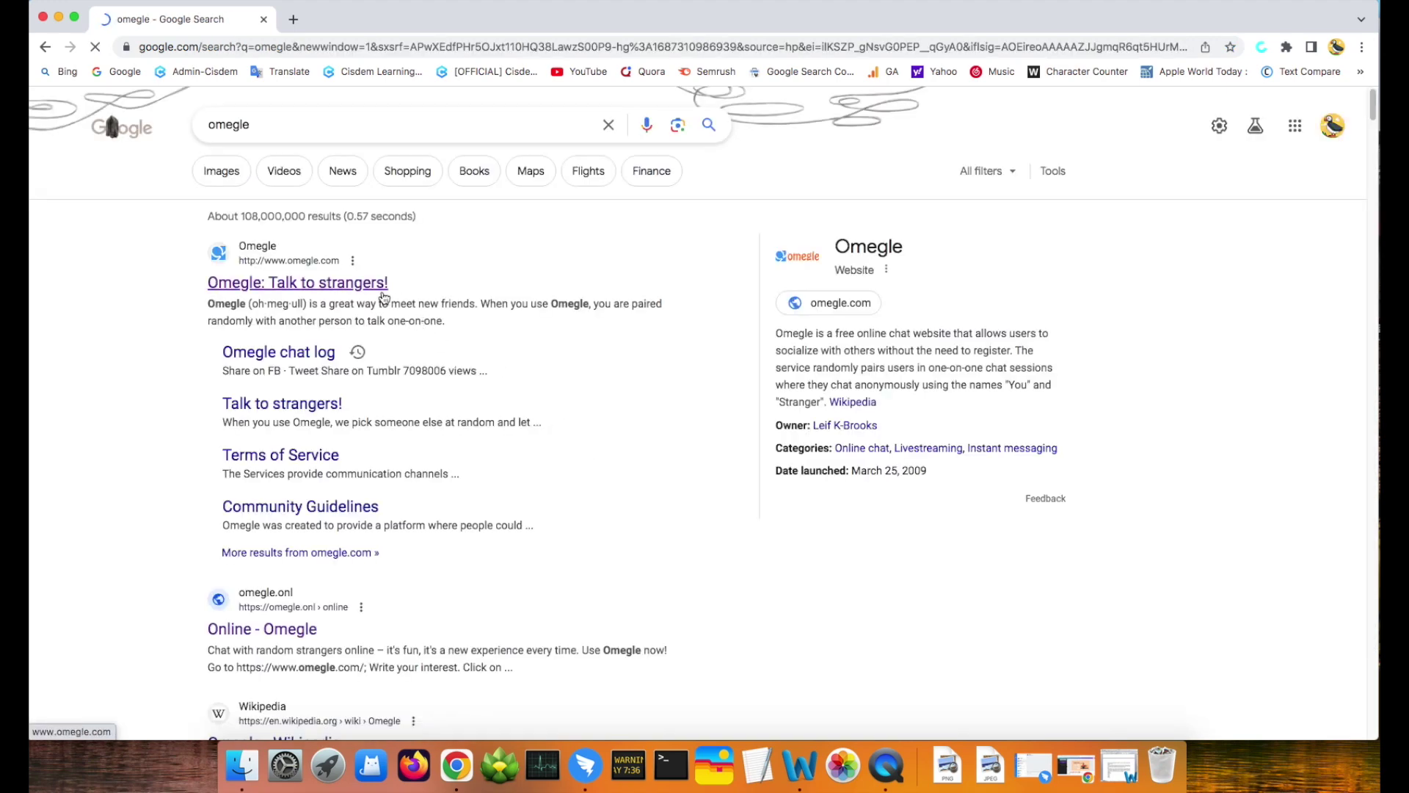
{"action": "left_click", "coordinate": [383, 297]}
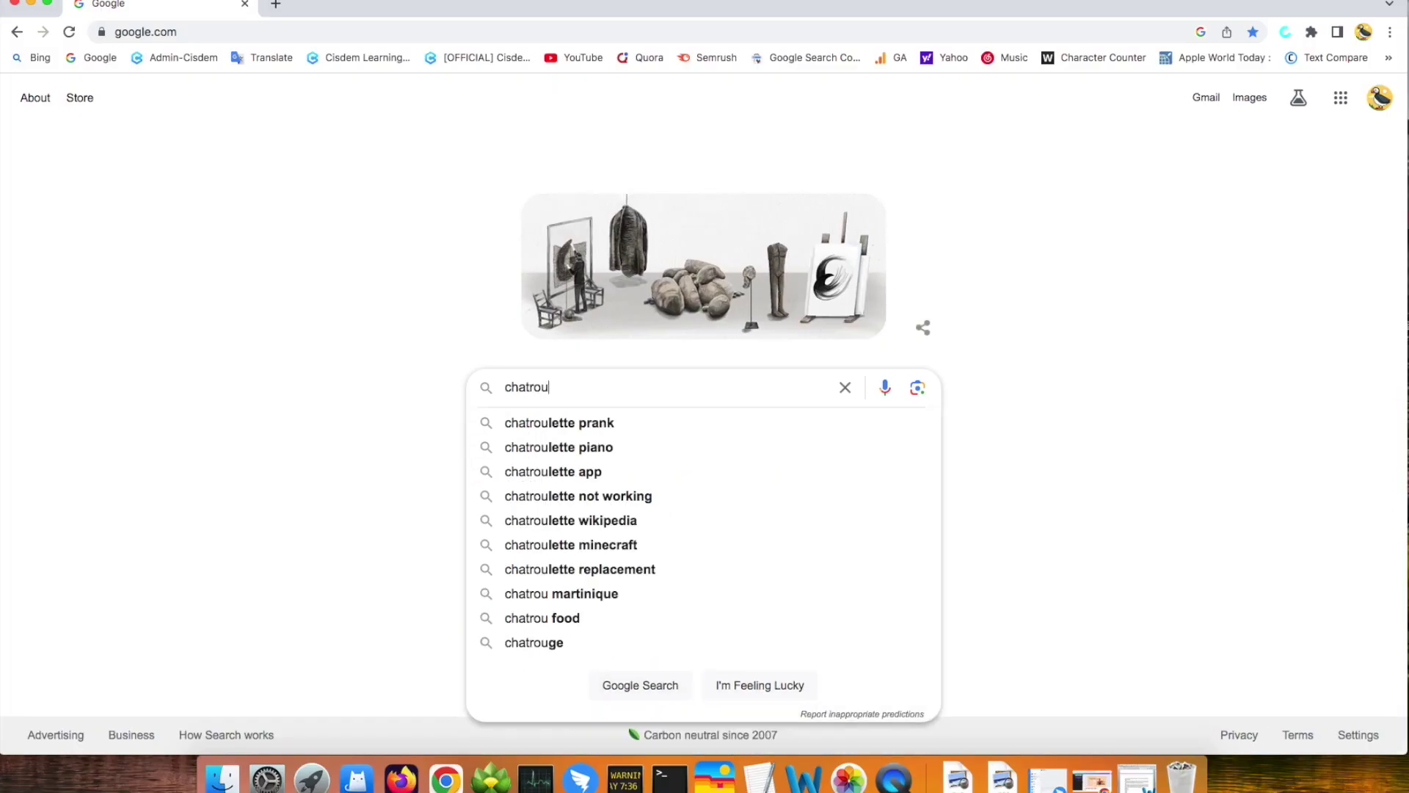
Search for Chatroulette and step through its four-page intro to the final Safety page.
{"action": "type", "text": "lette"}
{"action": "key", "text": "Return"}
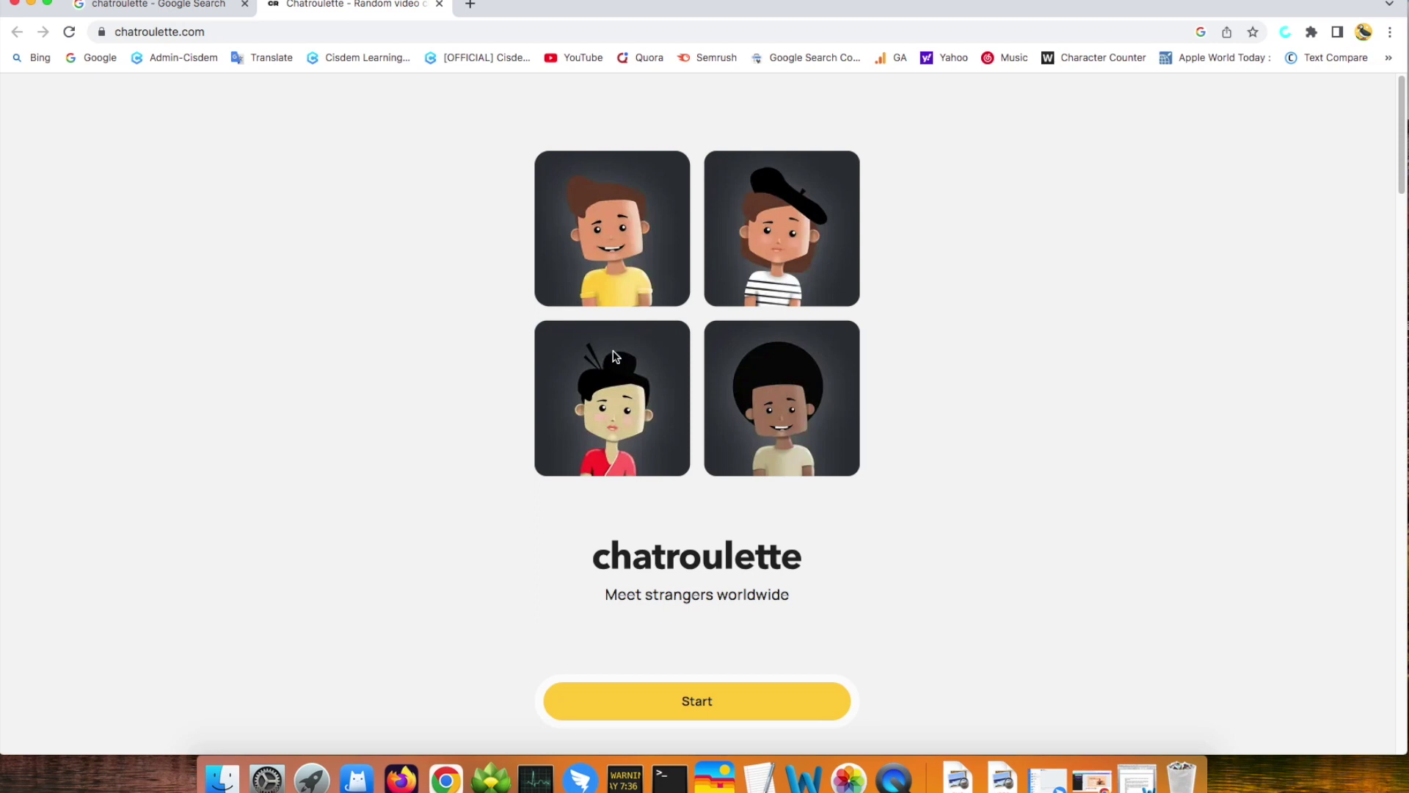
{"action": "left_click", "coordinate": [683, 703]}
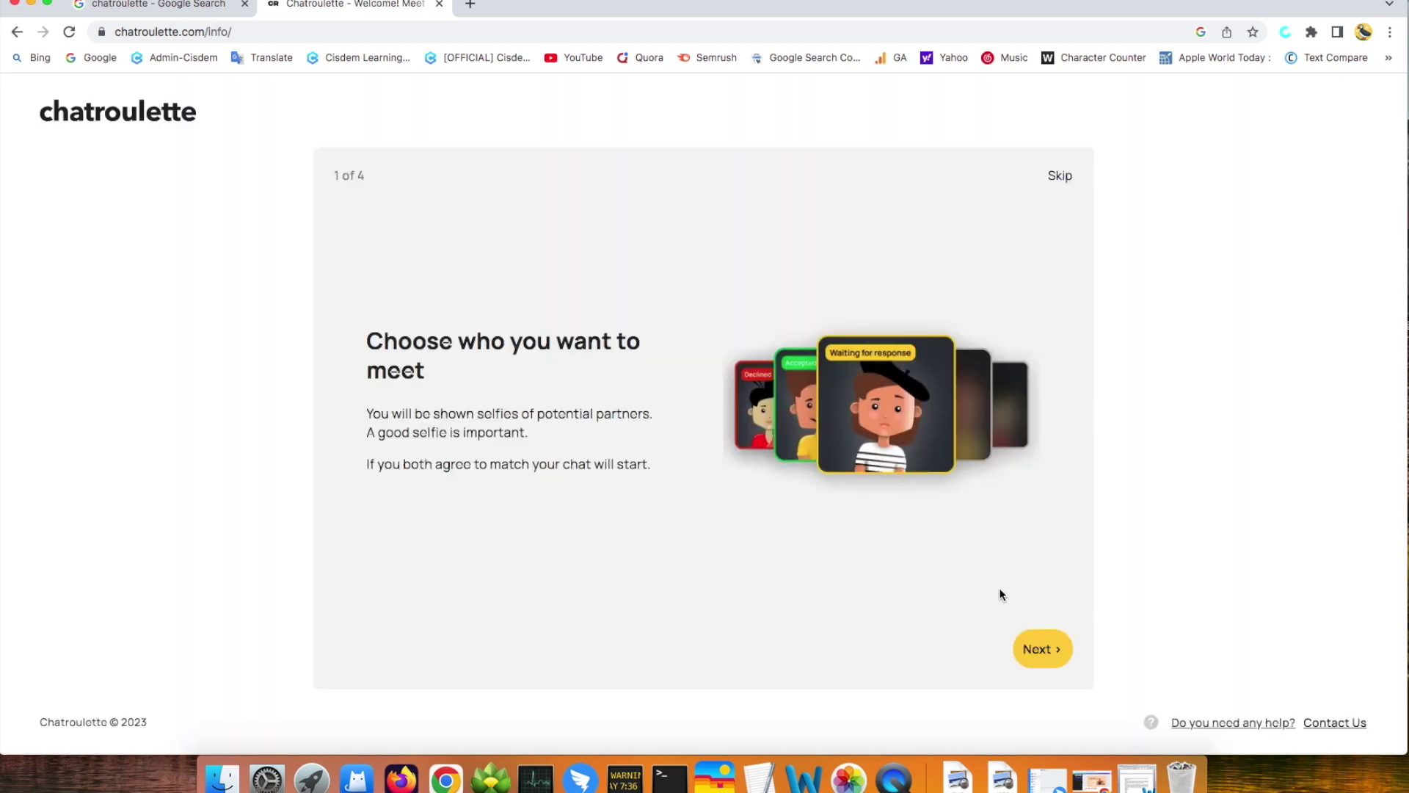
{"action": "left_click", "coordinate": [1040, 653]}
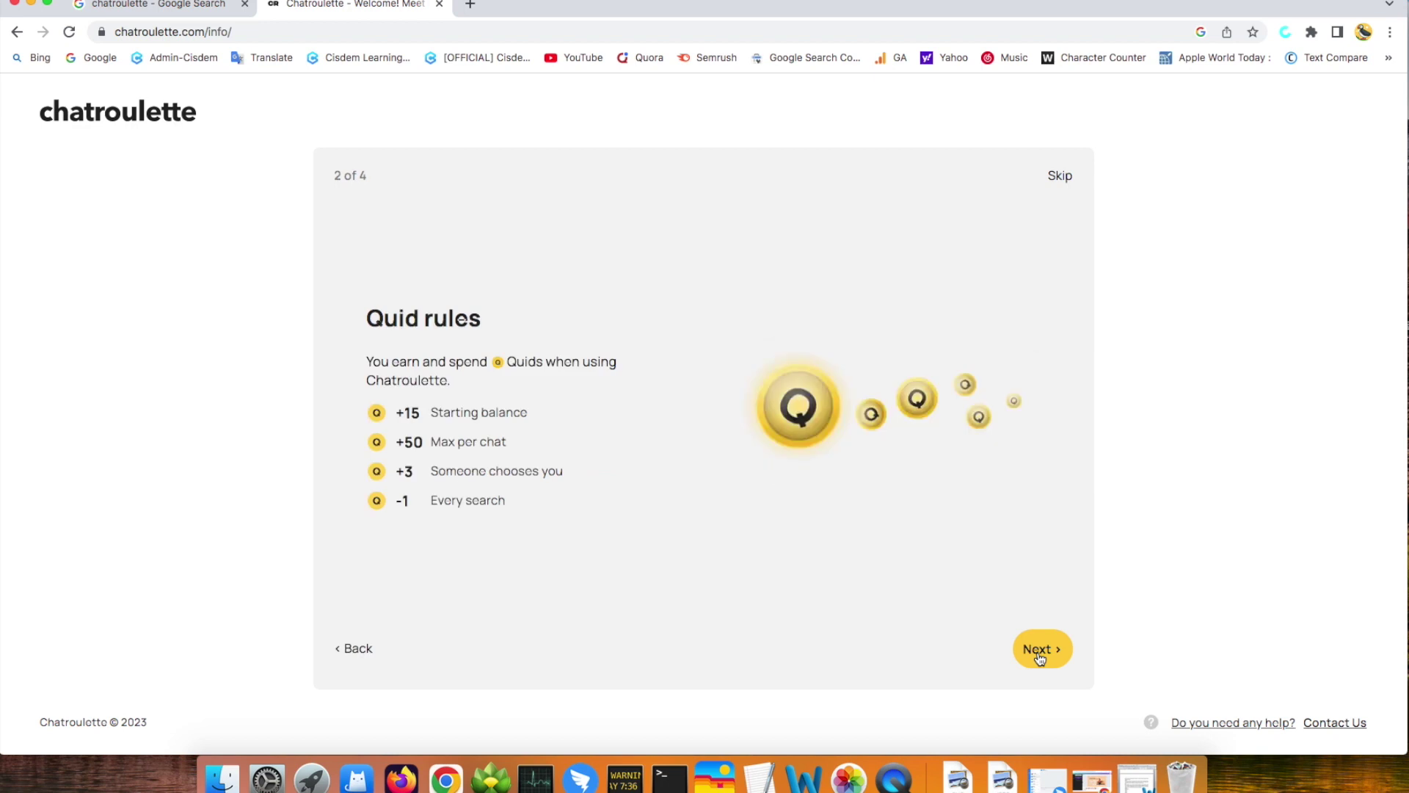
{"action": "left_click", "coordinate": [1040, 662]}
{"action": "left_click", "coordinate": [1041, 662]}
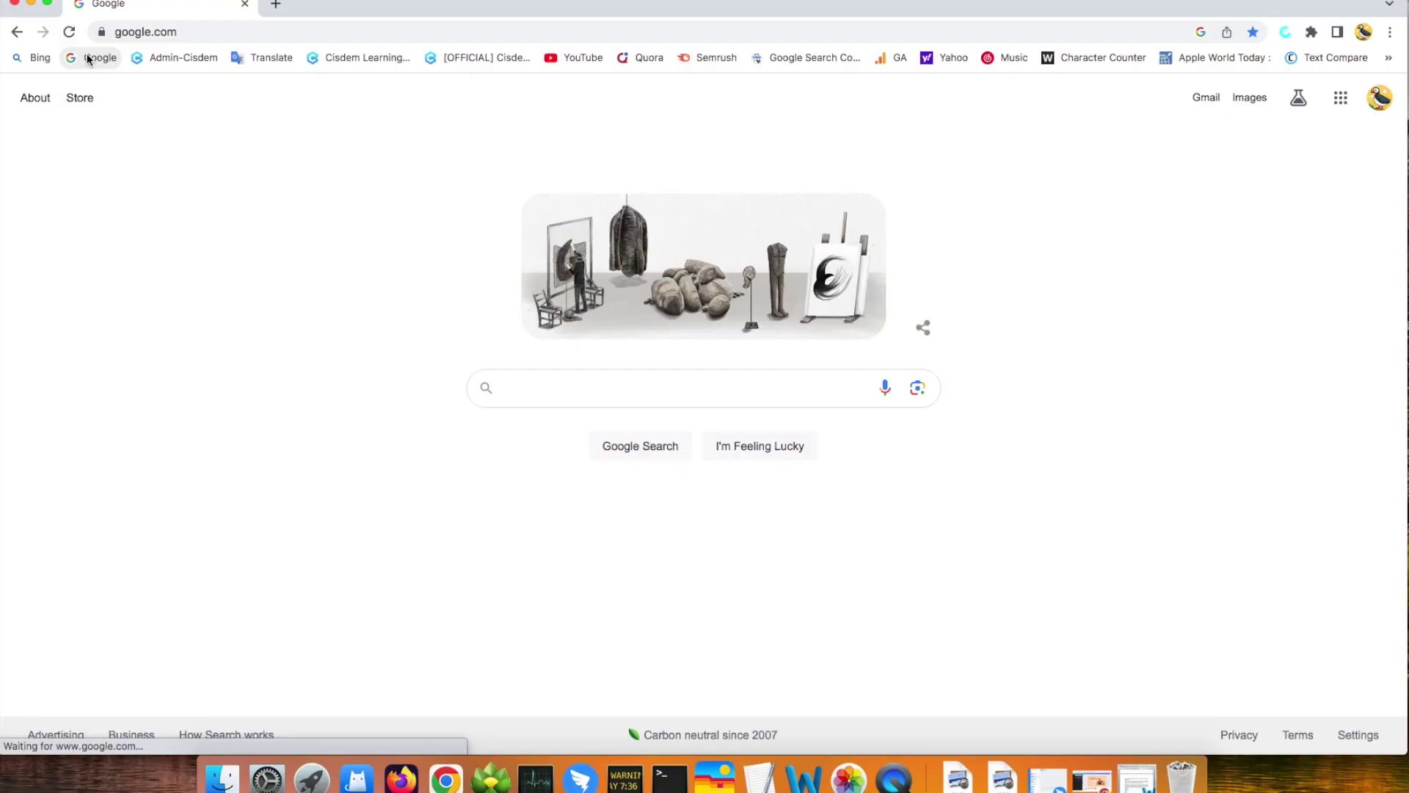
{"action": "type", "text": "4chan"}
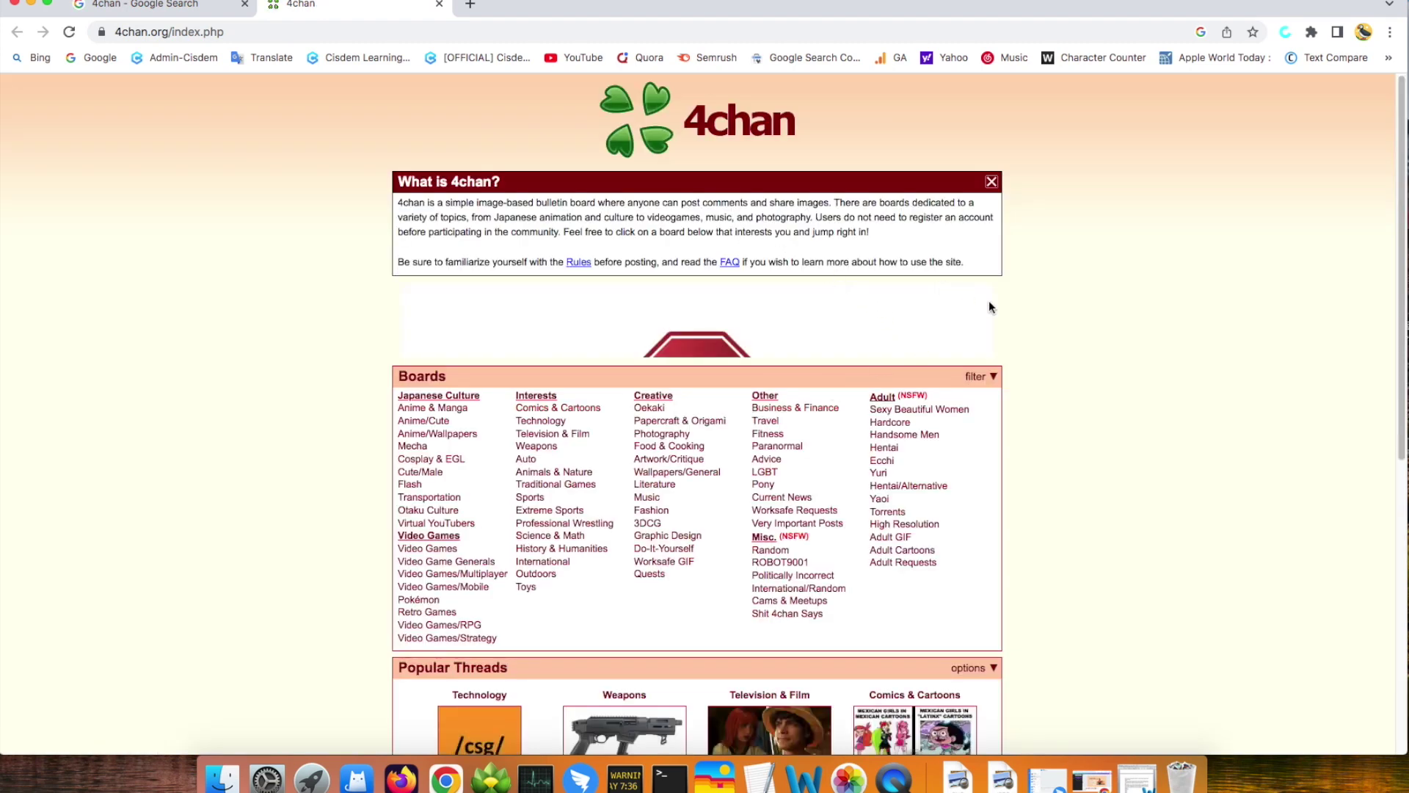
{"action": "scroll", "coordinate": [976, 404], "scroll_direction": "down", "scroll_amount": 4}
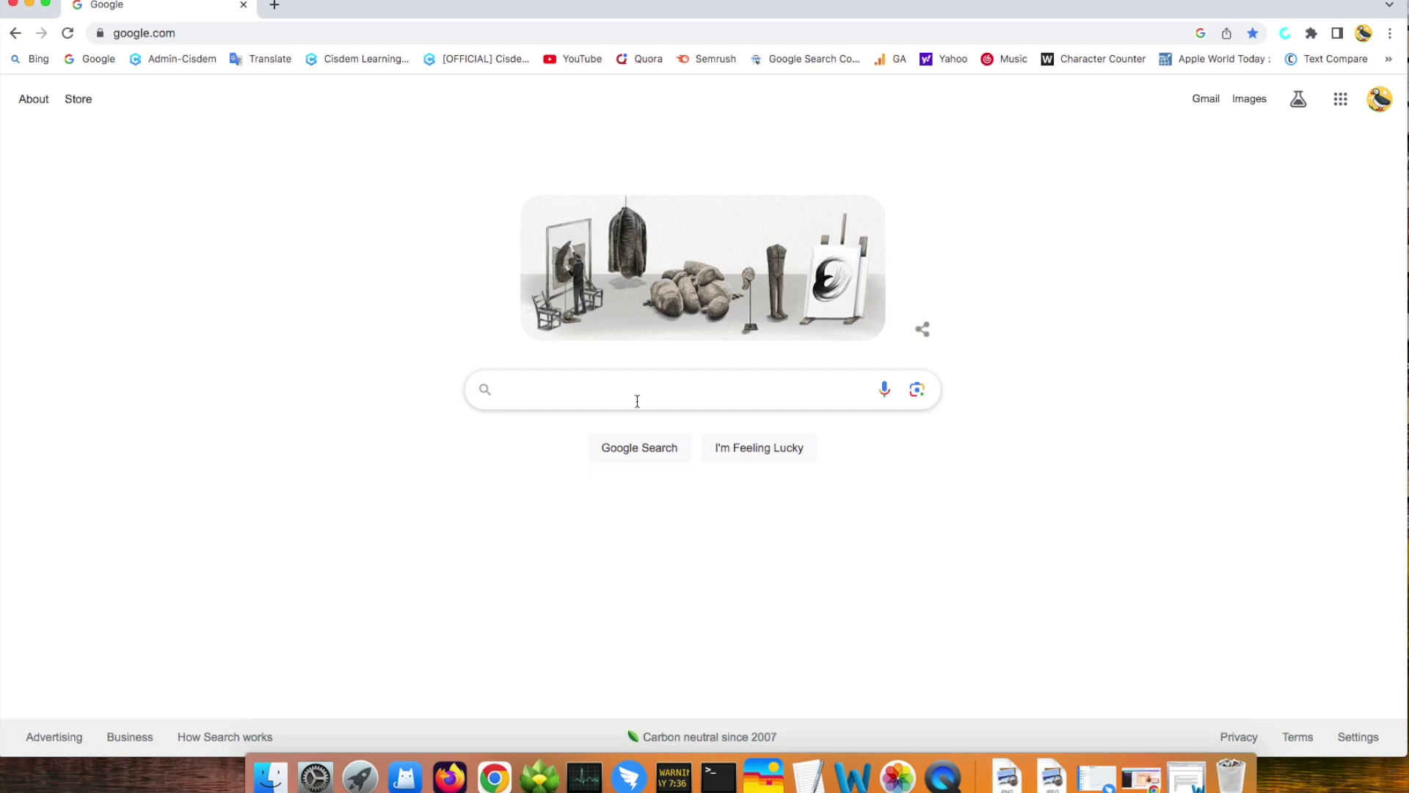
Search Google for ask.fm, read the 'How does ASKfm work?' article, then return to Google.
{"action": "type", "text": "ask.fm"}
{"action": "key", "text": "Return"}
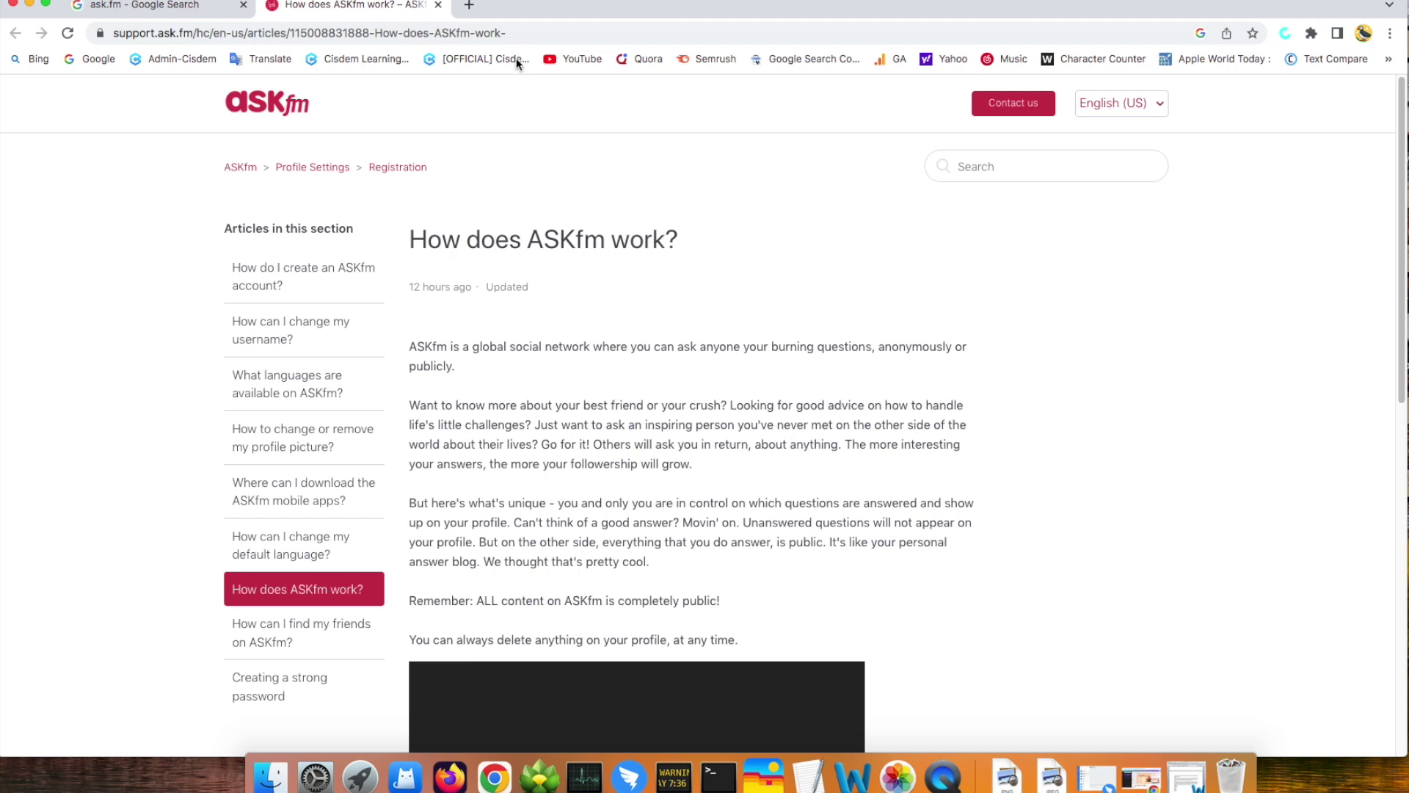
{"action": "left_click", "coordinate": [438, 5]}
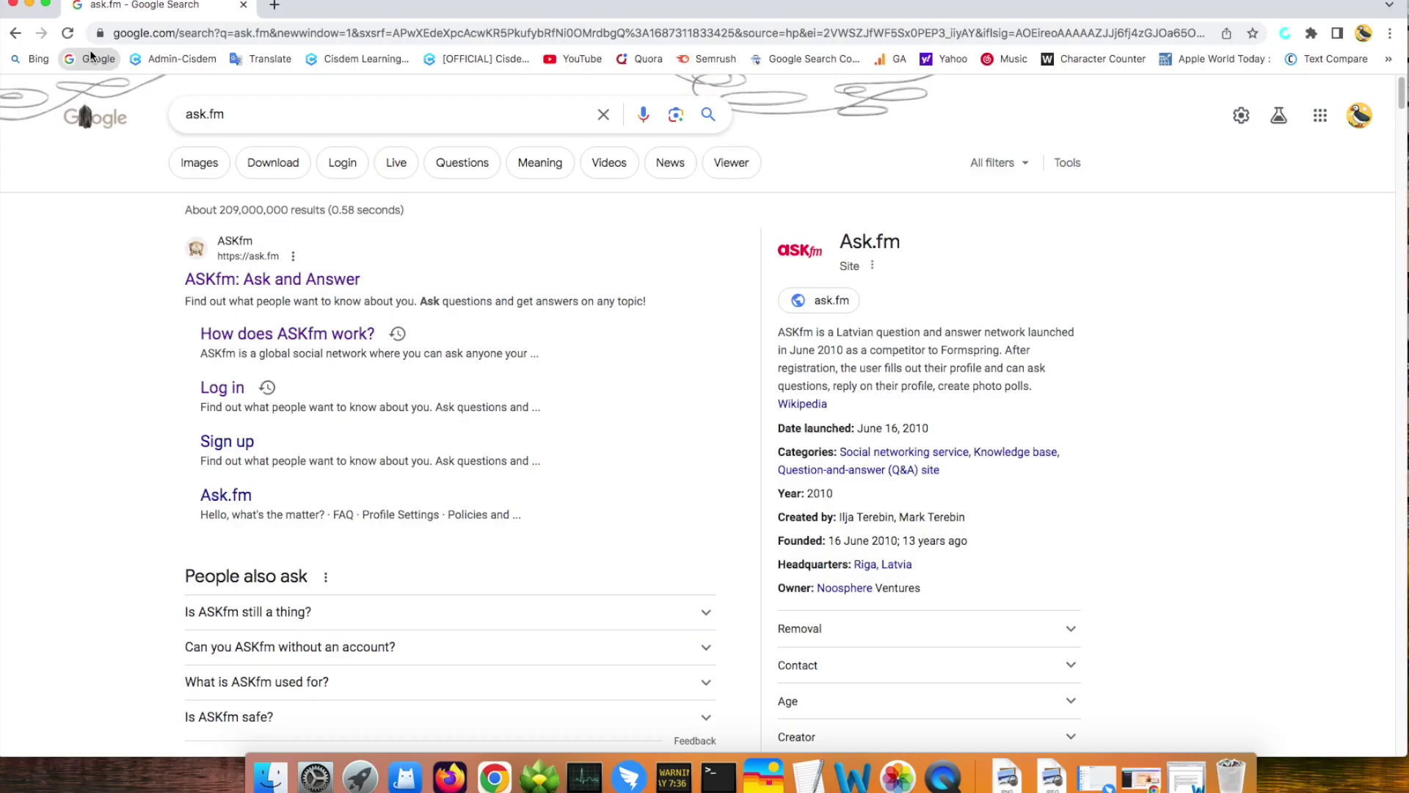
{"action": "left_click", "coordinate": [91, 58]}
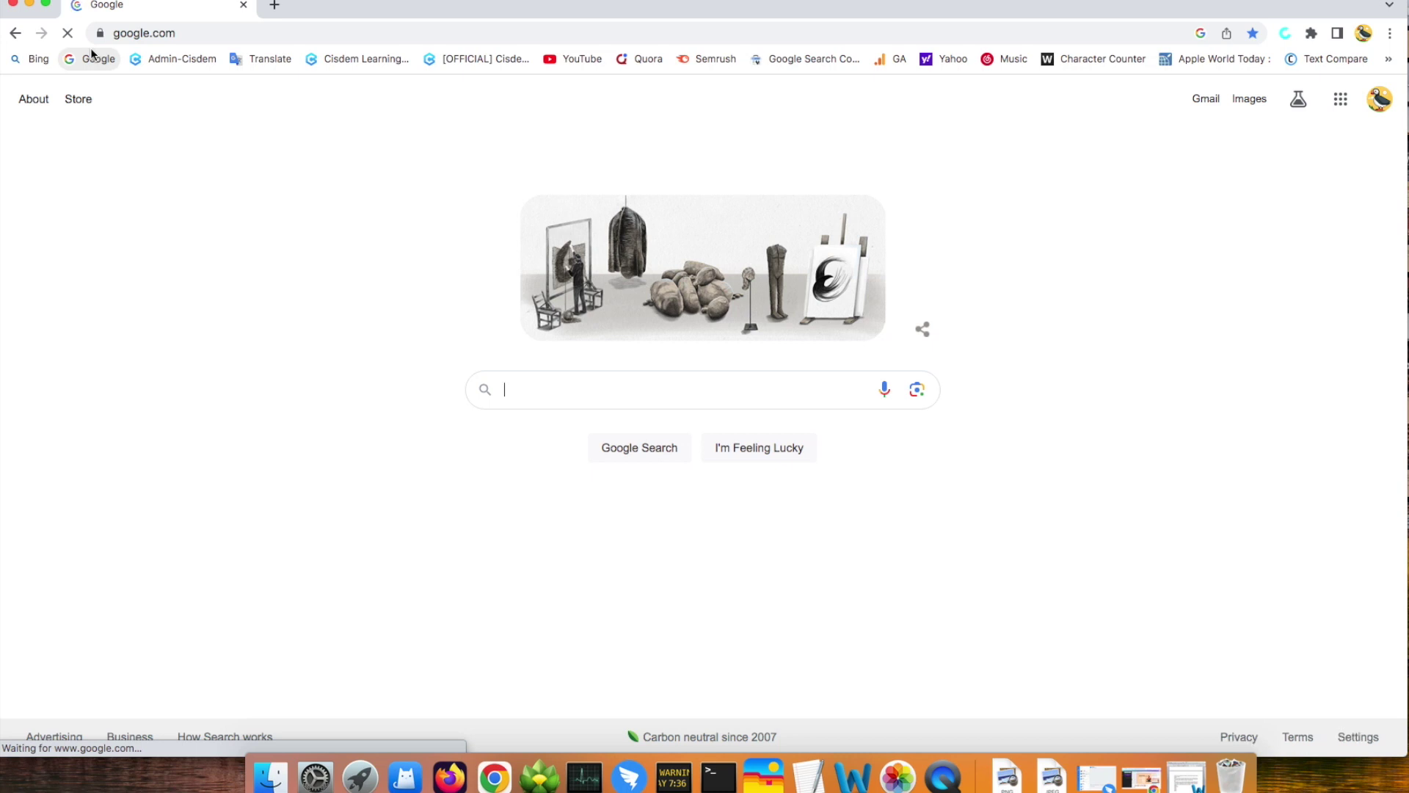
Search for Tinder, view tinder.com and decline its cookie consent banner.
{"action": "type", "text": "tind"}
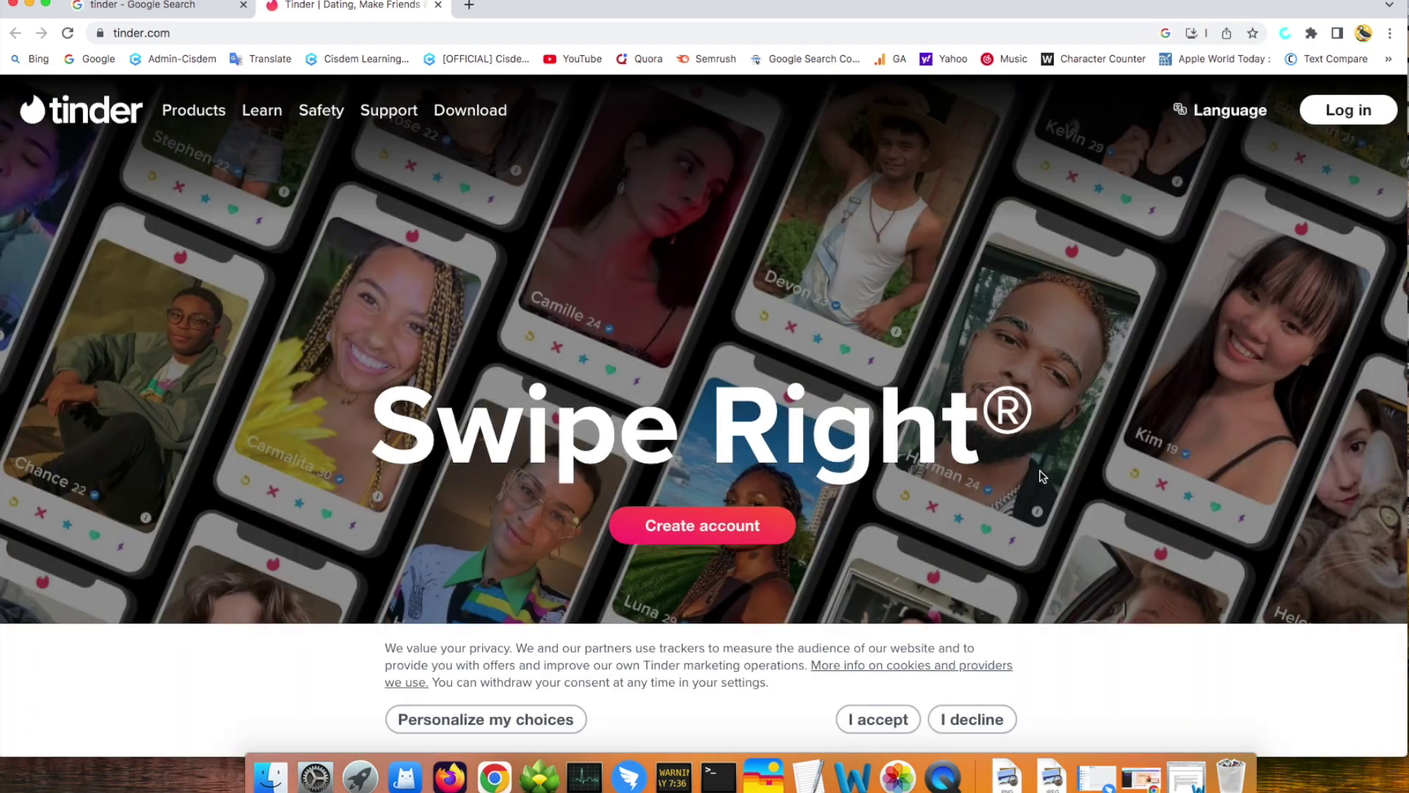
{"action": "scroll", "coordinate": [1069, 404], "scroll_direction": "down", "scroll_amount": 3}
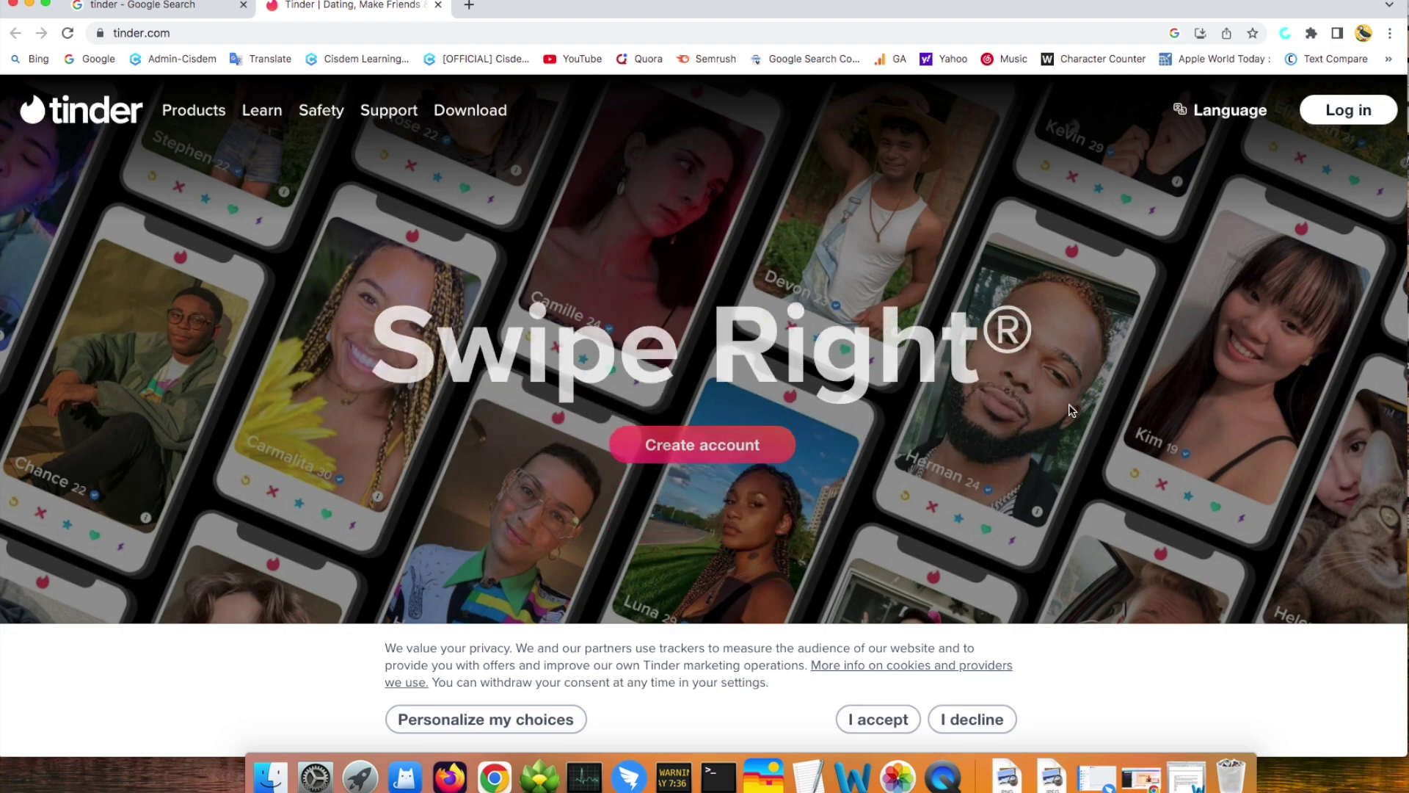
{"action": "left_click", "coordinate": [898, 725]}
{"action": "scroll", "coordinate": [917, 624], "scroll_direction": "down", "scroll_amount": 5}
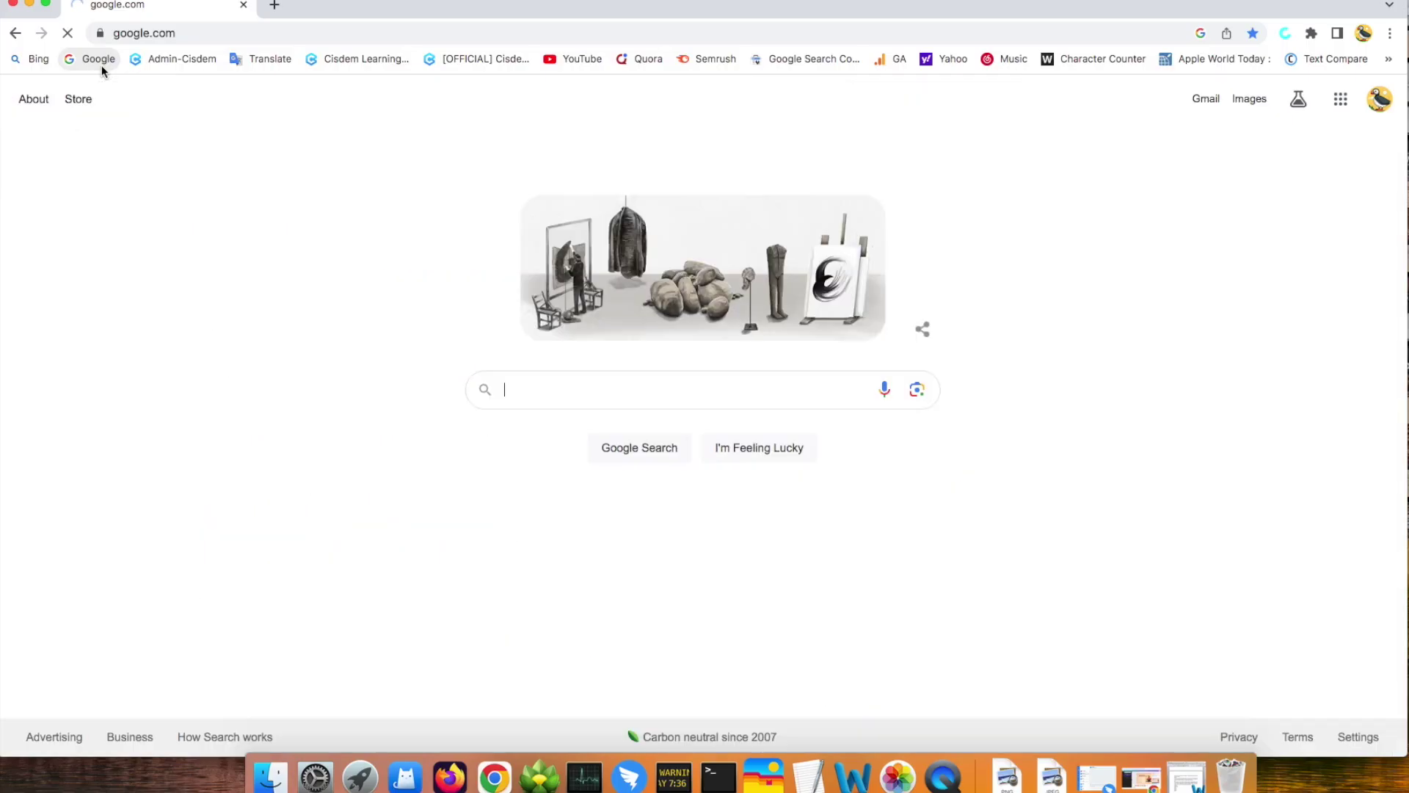
Search Google for tiktok and browse the trending video grid on TikTok's Explore page.
{"action": "left_click", "coordinate": [100, 63]}
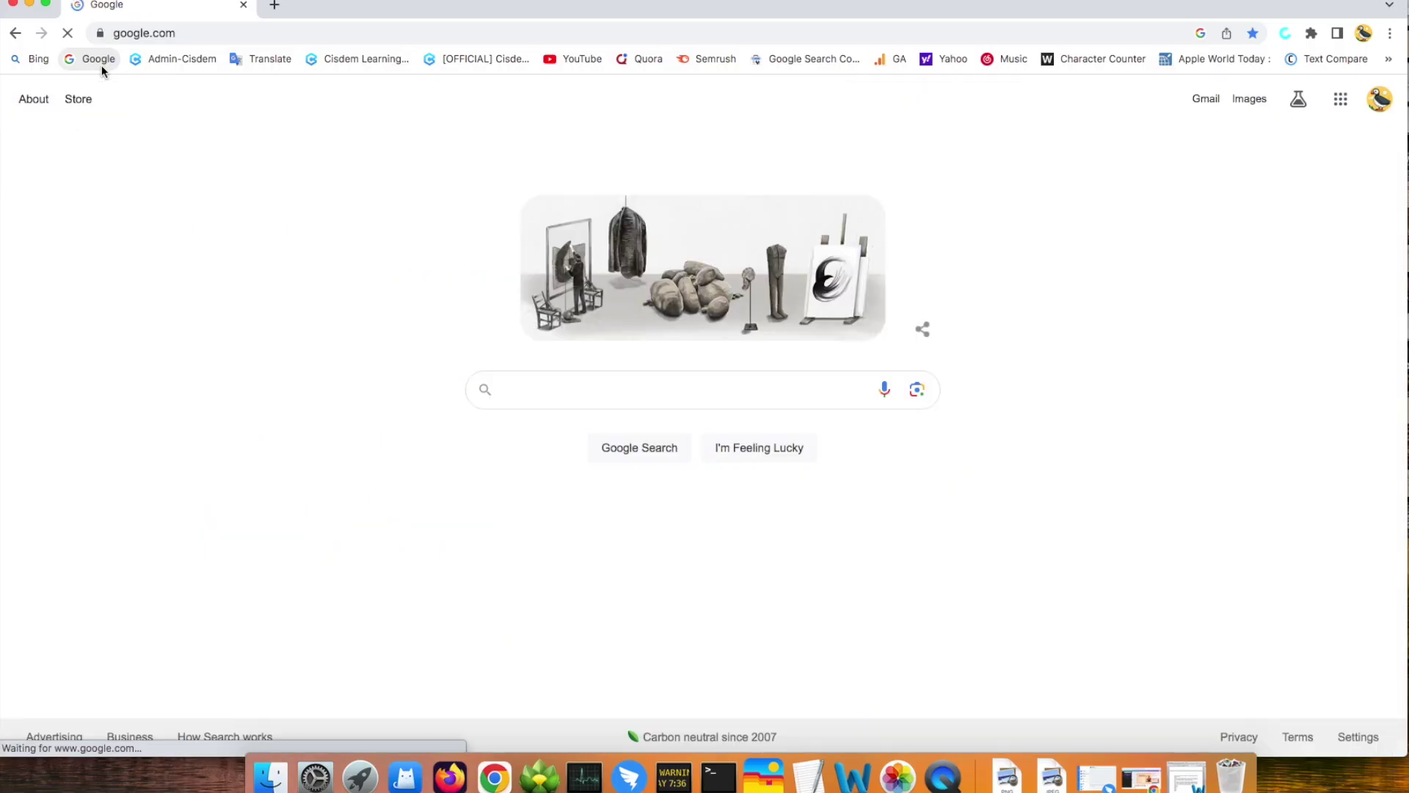
{"action": "type", "text": "tikt"}
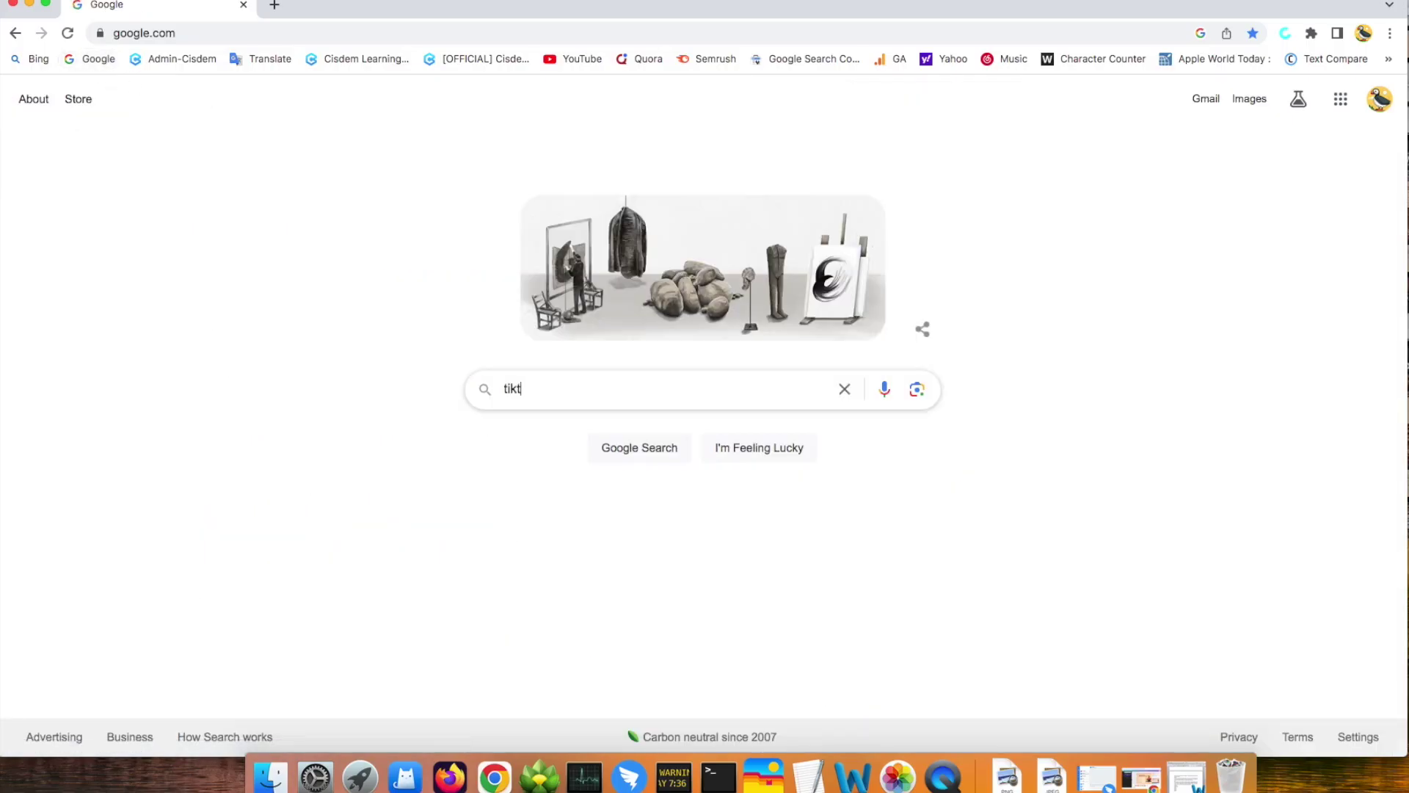
{"action": "type", "text": "ok"}
{"action": "key", "text": "Return"}
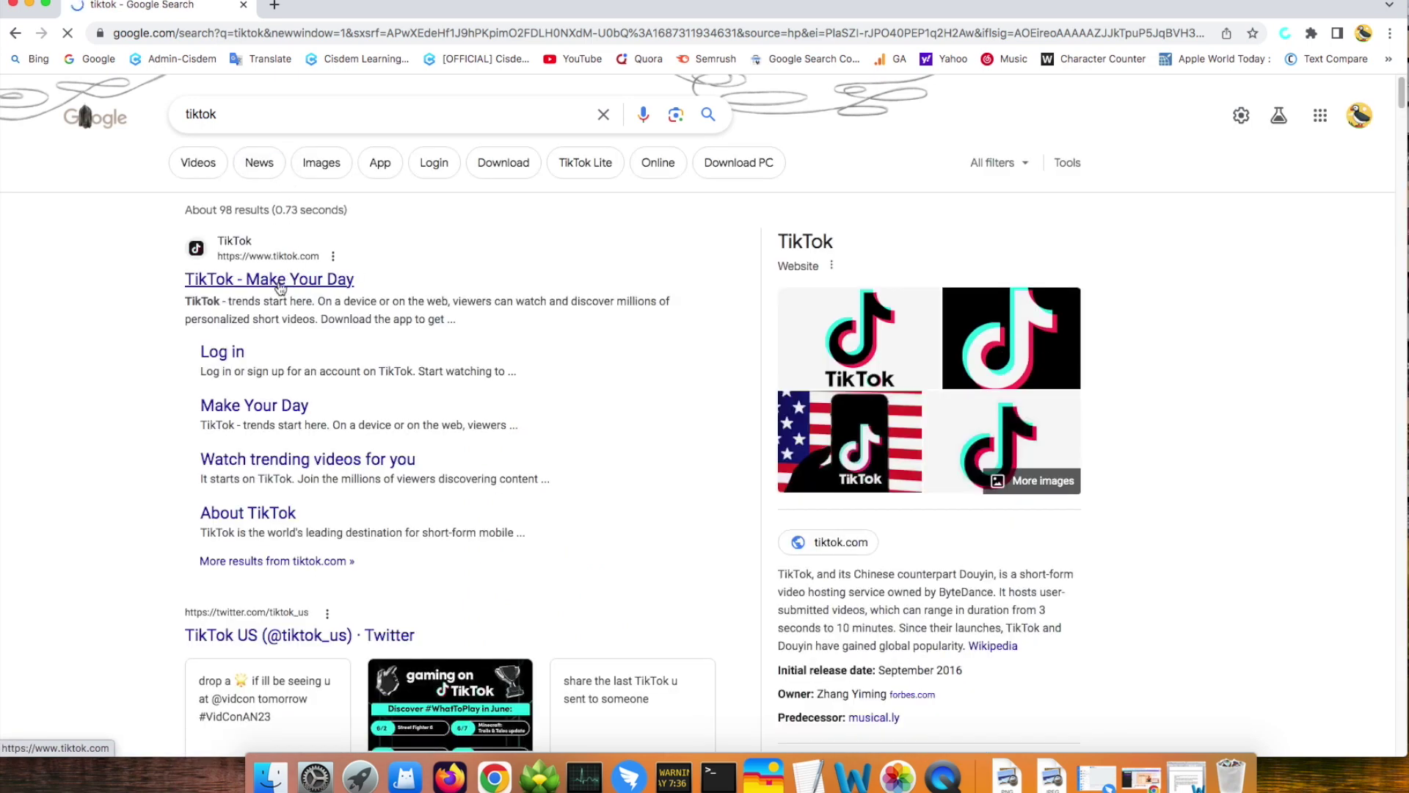
{"action": "left_click", "coordinate": [280, 287]}
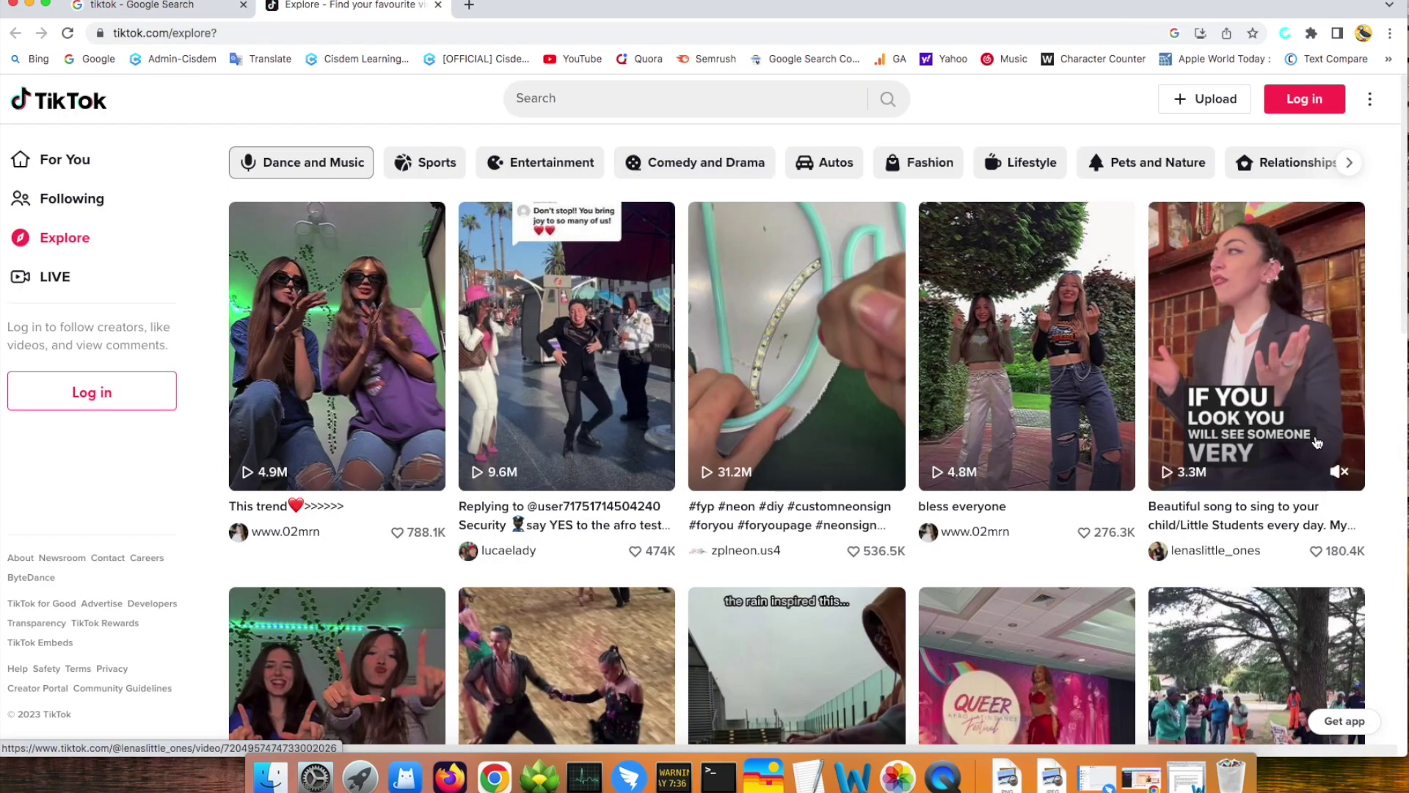
{"action": "scroll", "coordinate": [1316, 441], "scroll_direction": "down", "scroll_amount": 3}
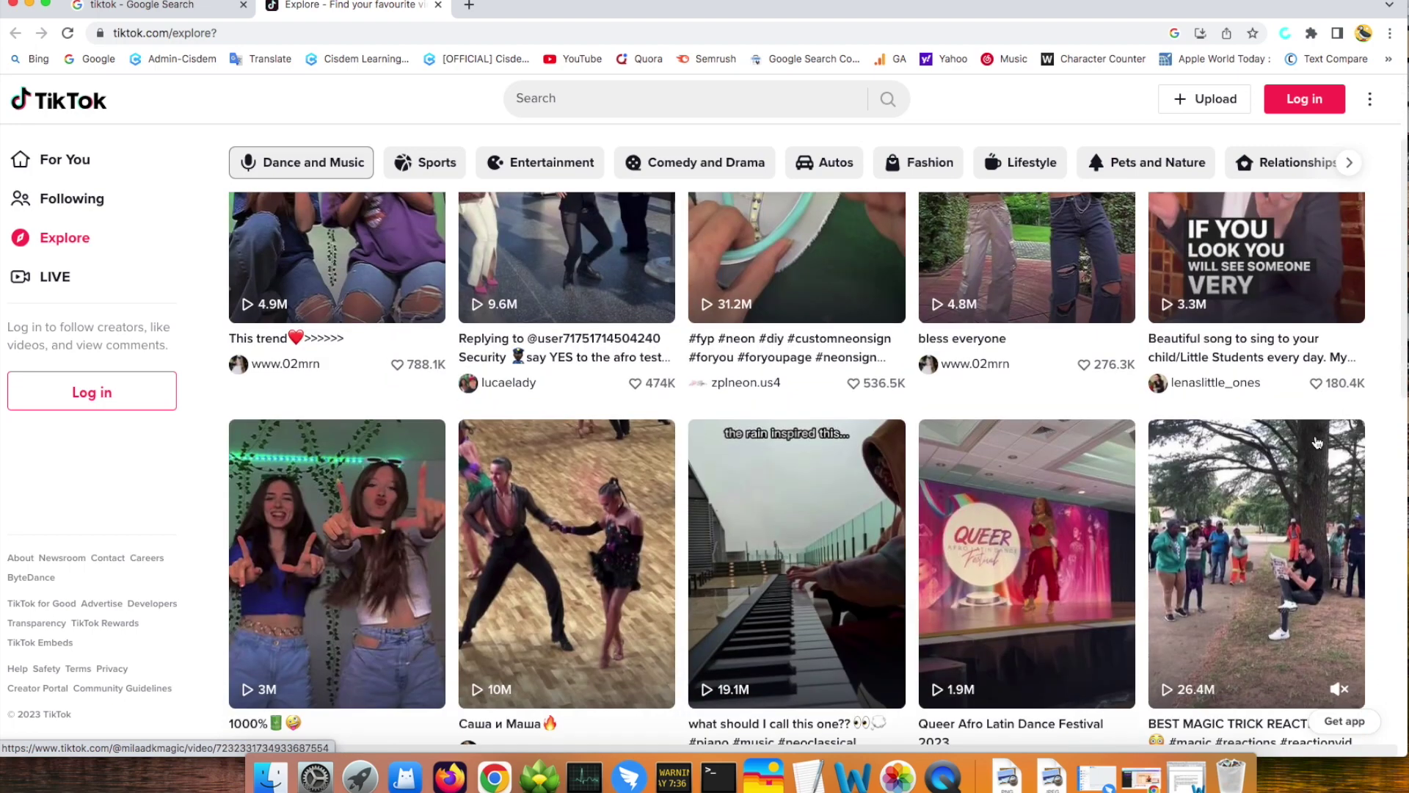
{"action": "scroll", "coordinate": [1317, 441], "scroll_direction": "down", "scroll_amount": 8}
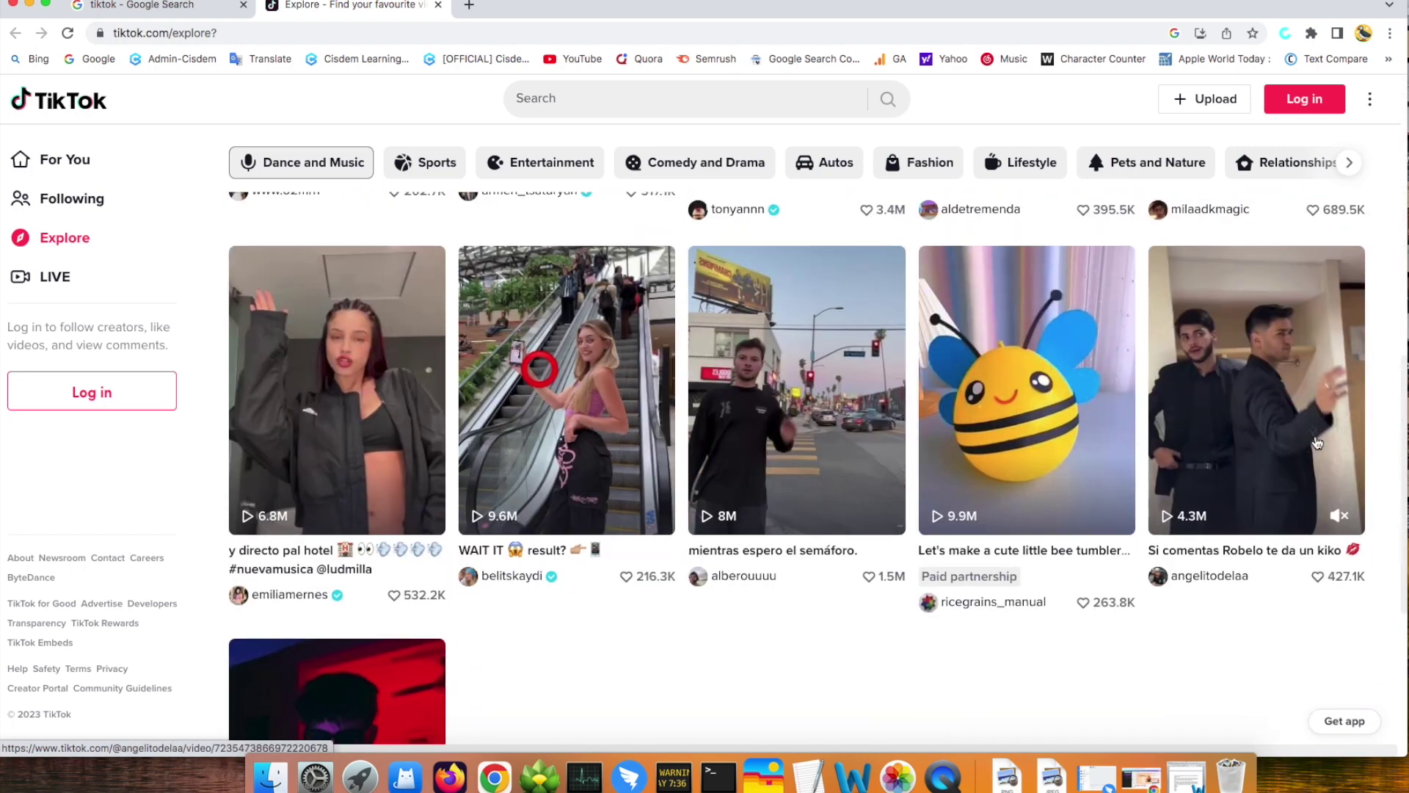
{"action": "scroll", "coordinate": [1316, 441], "scroll_direction": "down", "scroll_amount": 2}
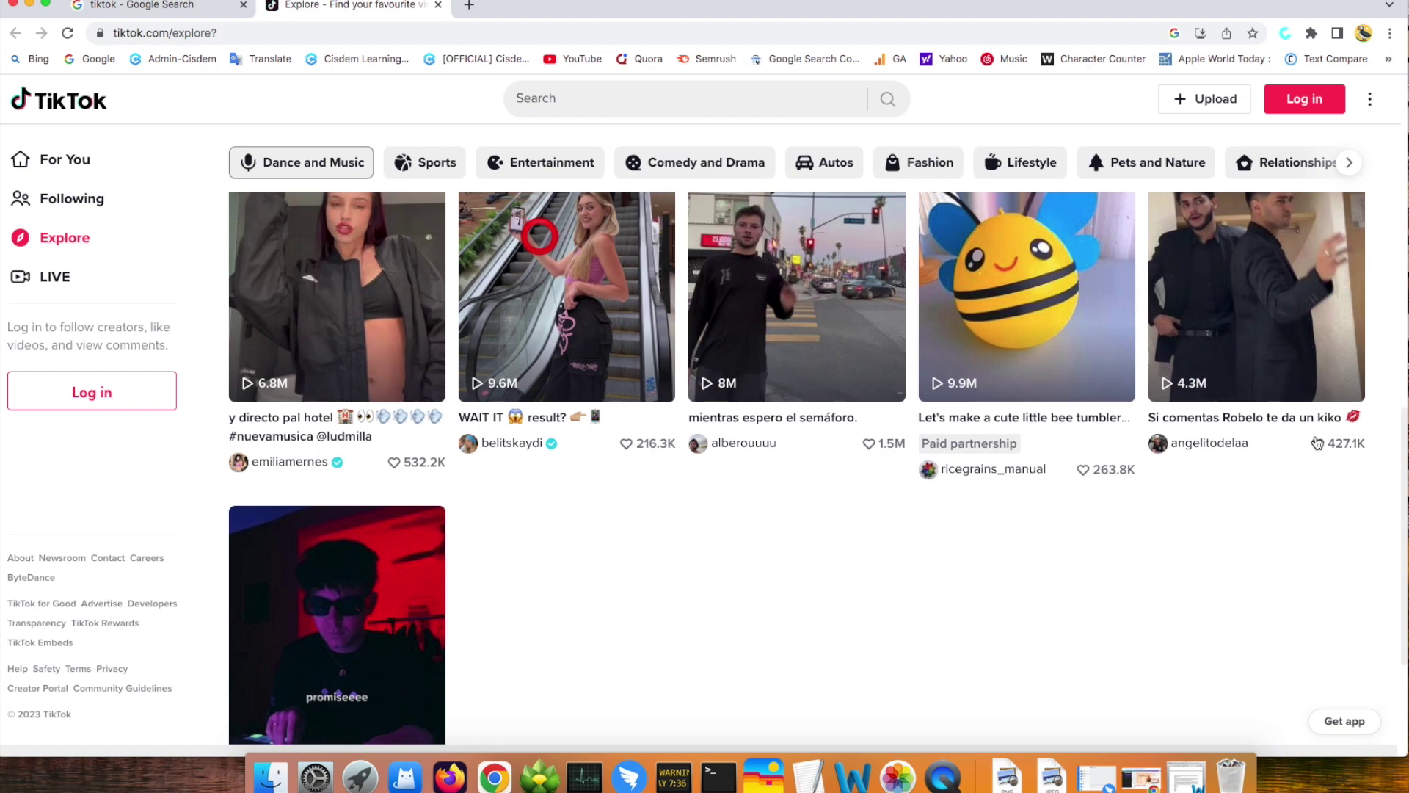
{"action": "scroll", "coordinate": [1316, 441], "scroll_direction": "up", "scroll_amount": 5}
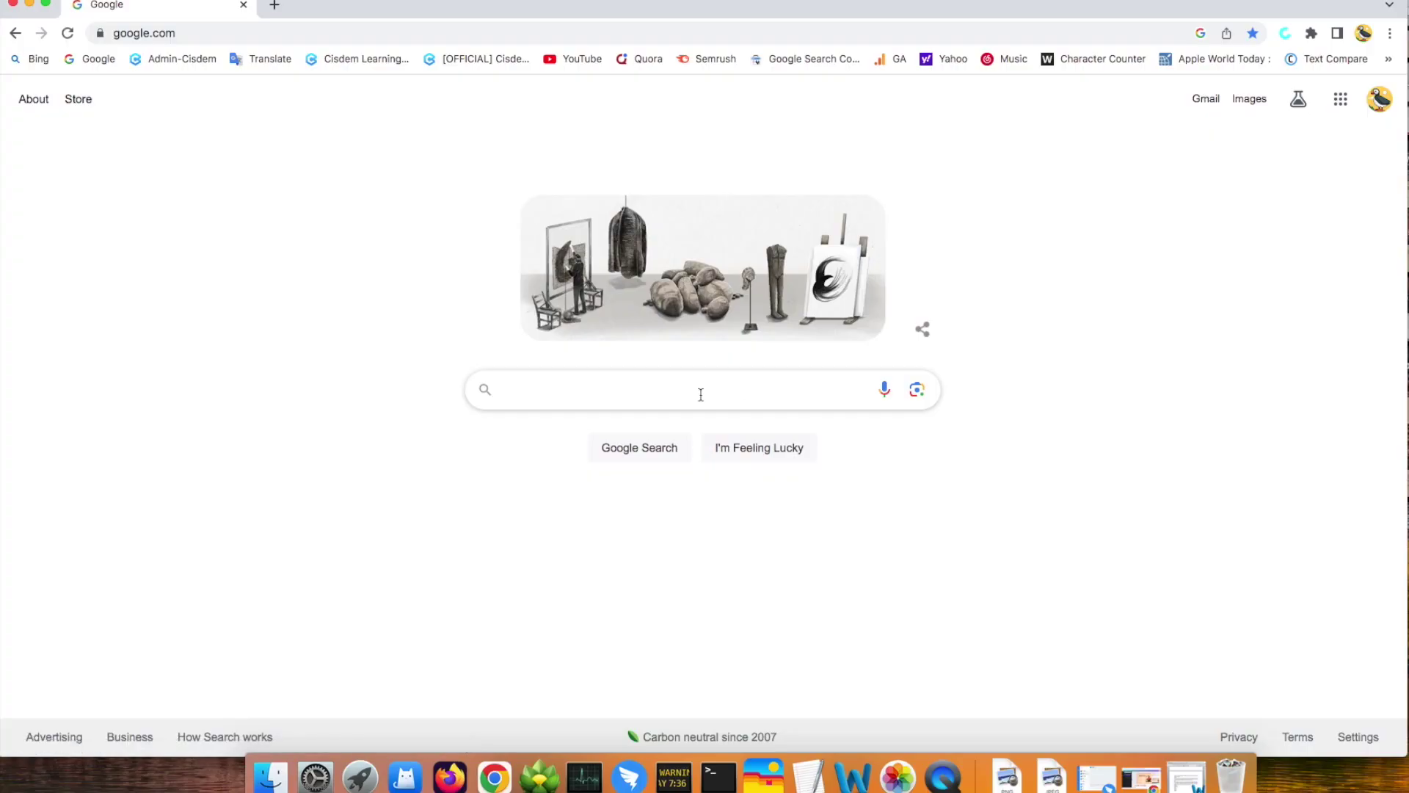
Search Google for roblox and open the Cartoon Network Game On game page.
{"action": "type", "text": "roblox"}
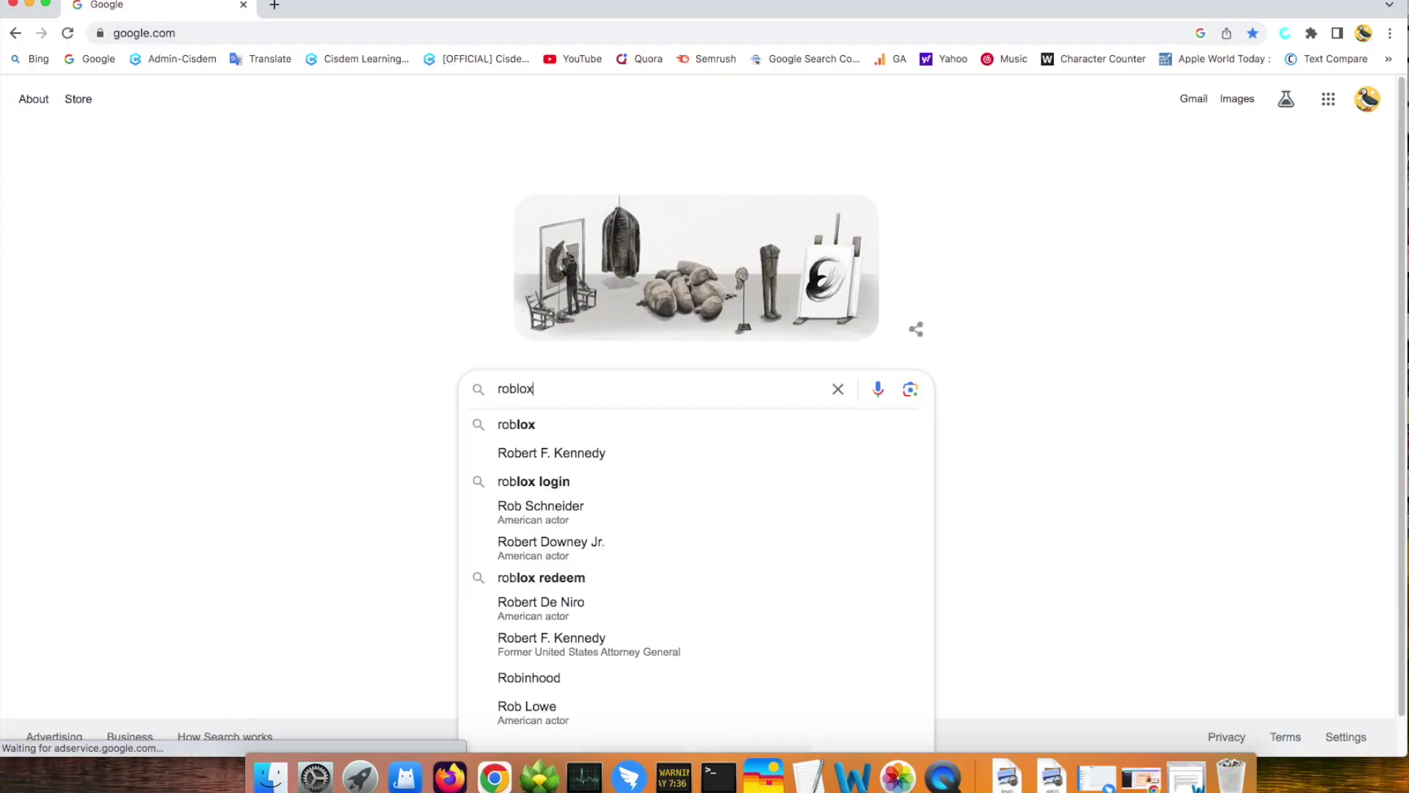
{"action": "key", "text": "Return"}
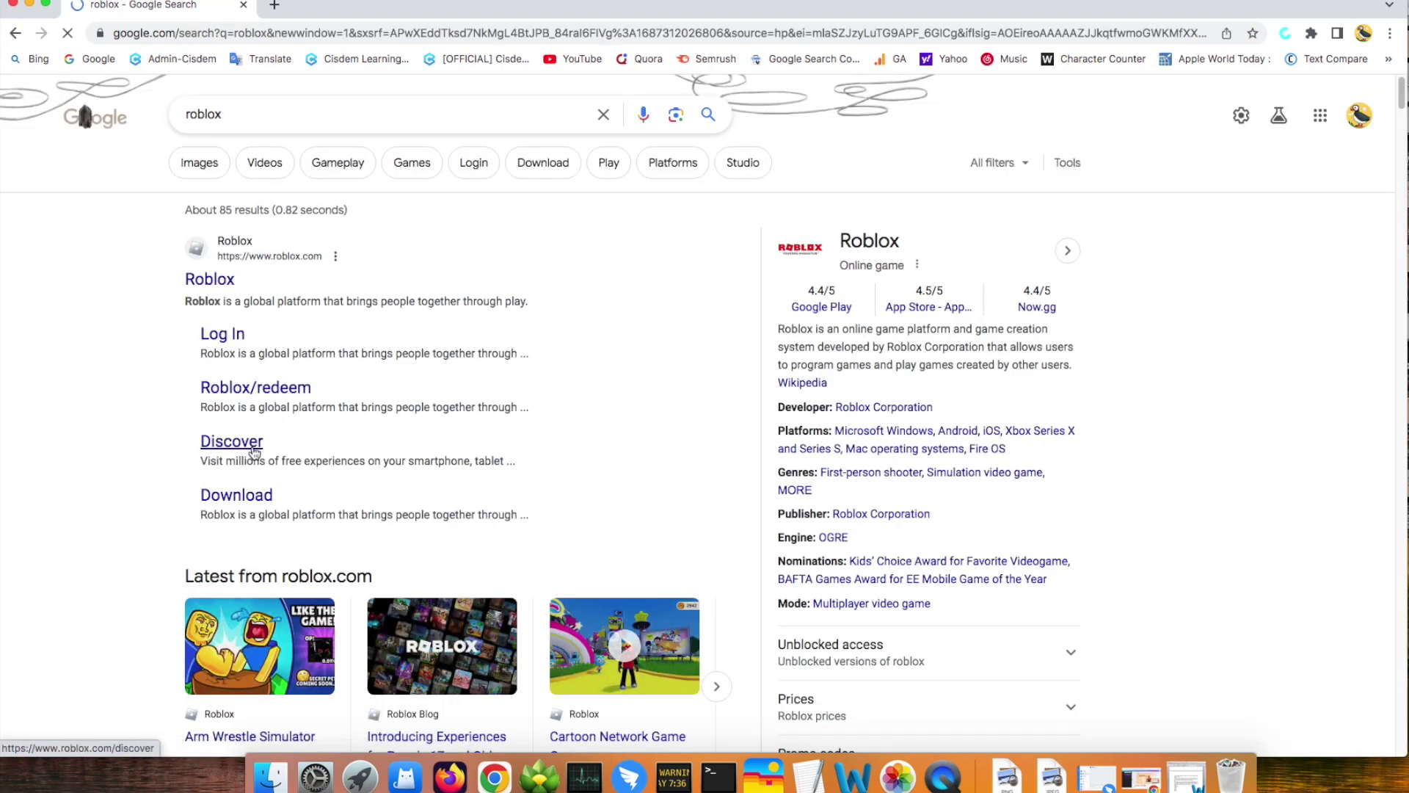
{"action": "scroll", "coordinate": [253, 447], "scroll_direction": "down", "scroll_amount": 3}
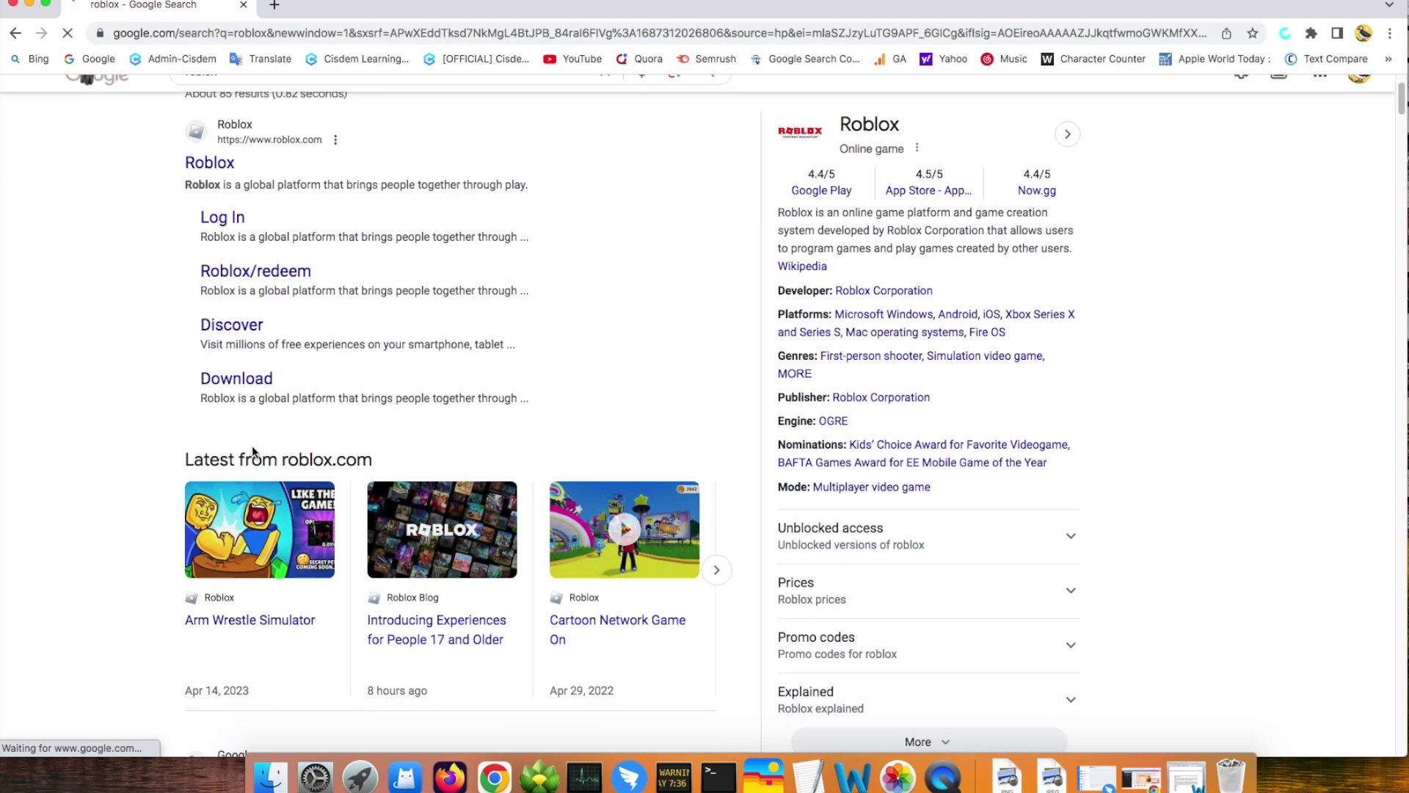
{"action": "scroll", "coordinate": [253, 446], "scroll_direction": "up", "scroll_amount": 1}
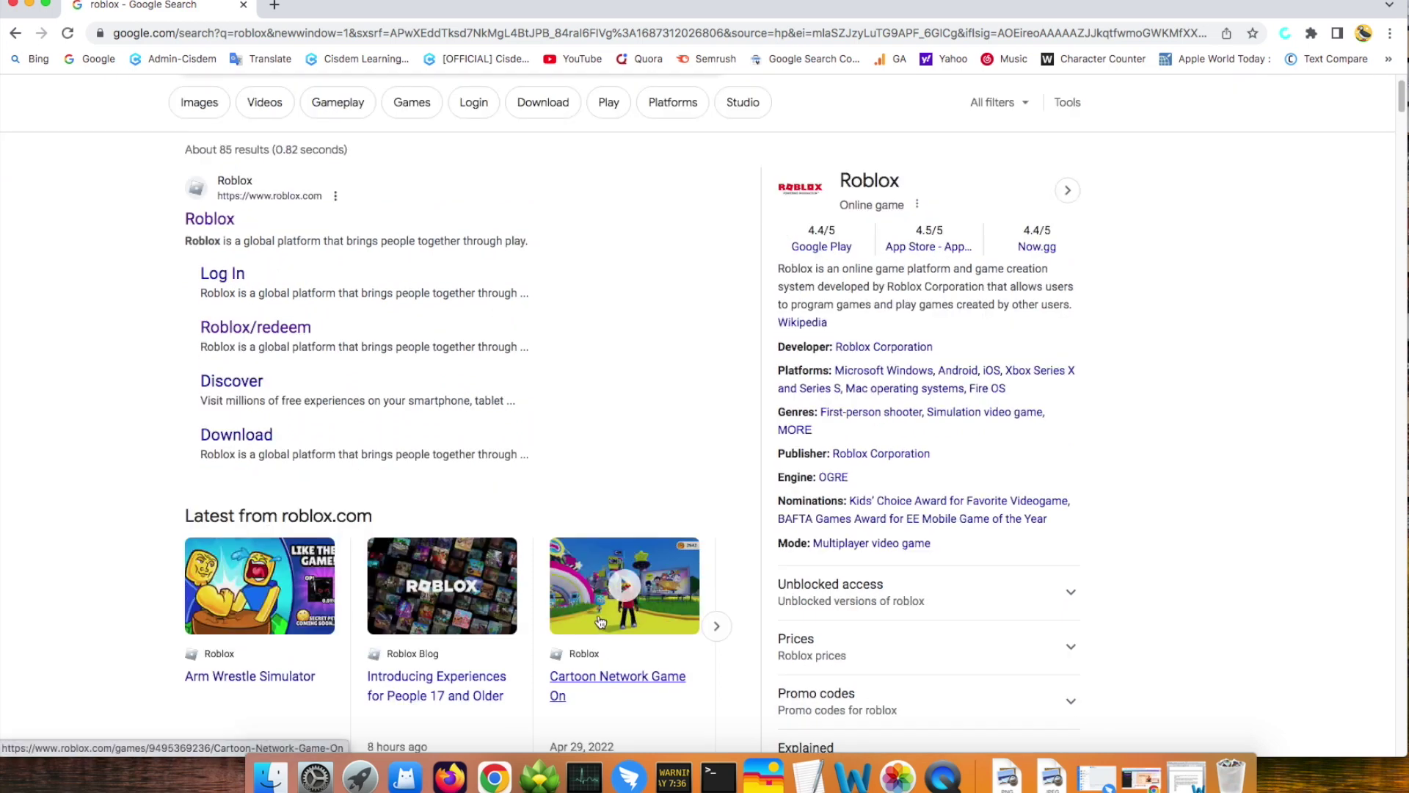
{"action": "left_click", "coordinate": [600, 621]}
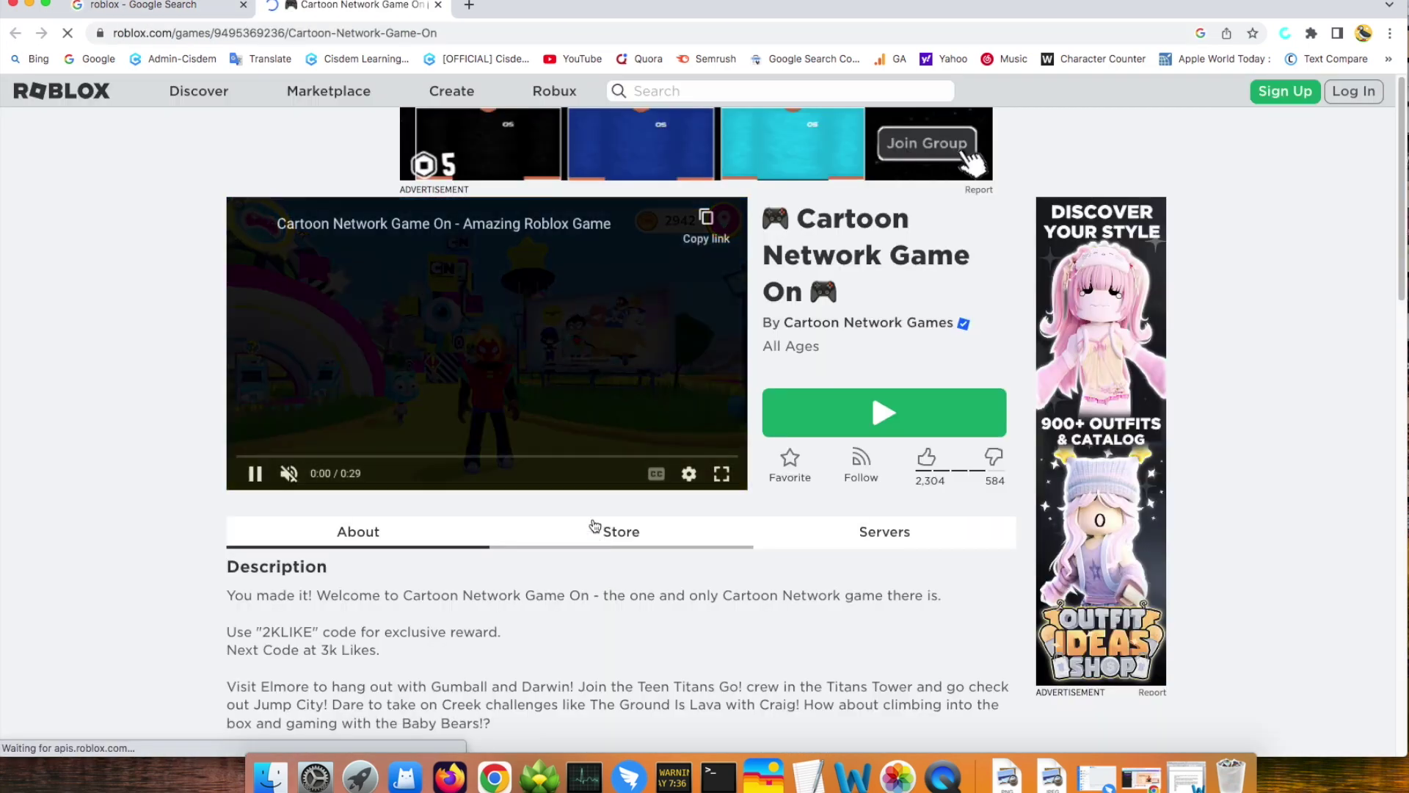